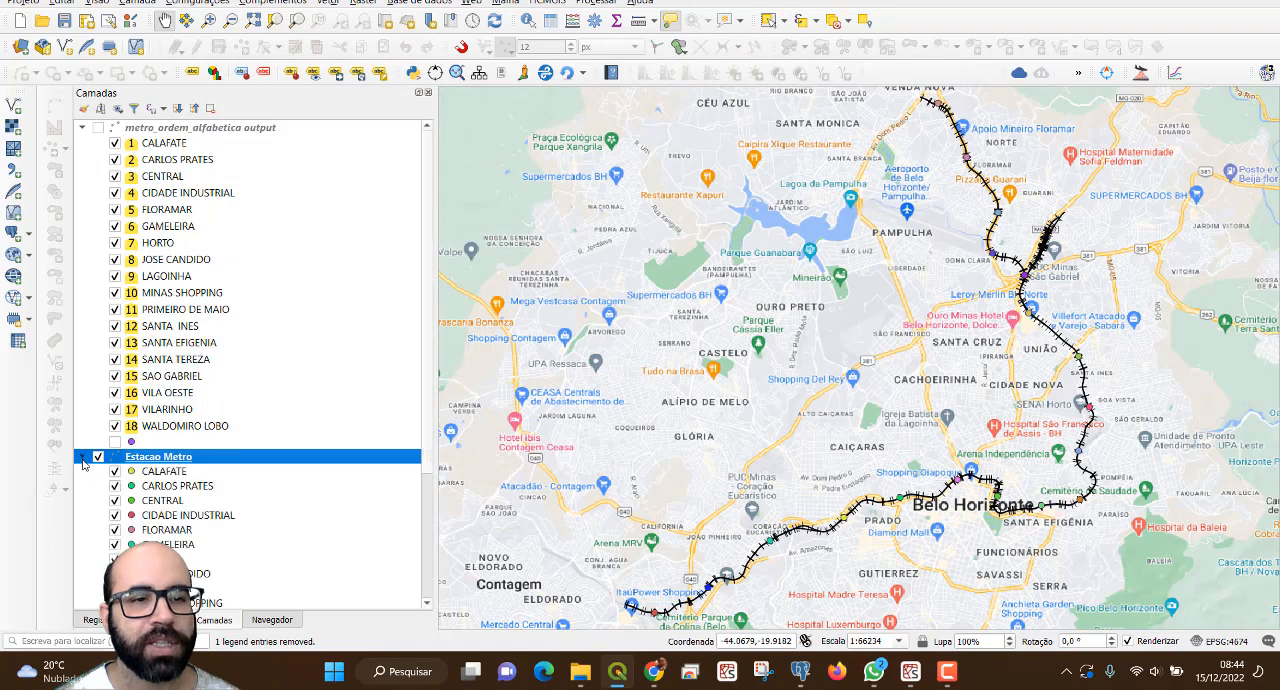
# Enable individual labels (Rótulos individuais) on the categorized Estacao Metro layer, with $id as the label value.
pyautogui.click(81, 128)
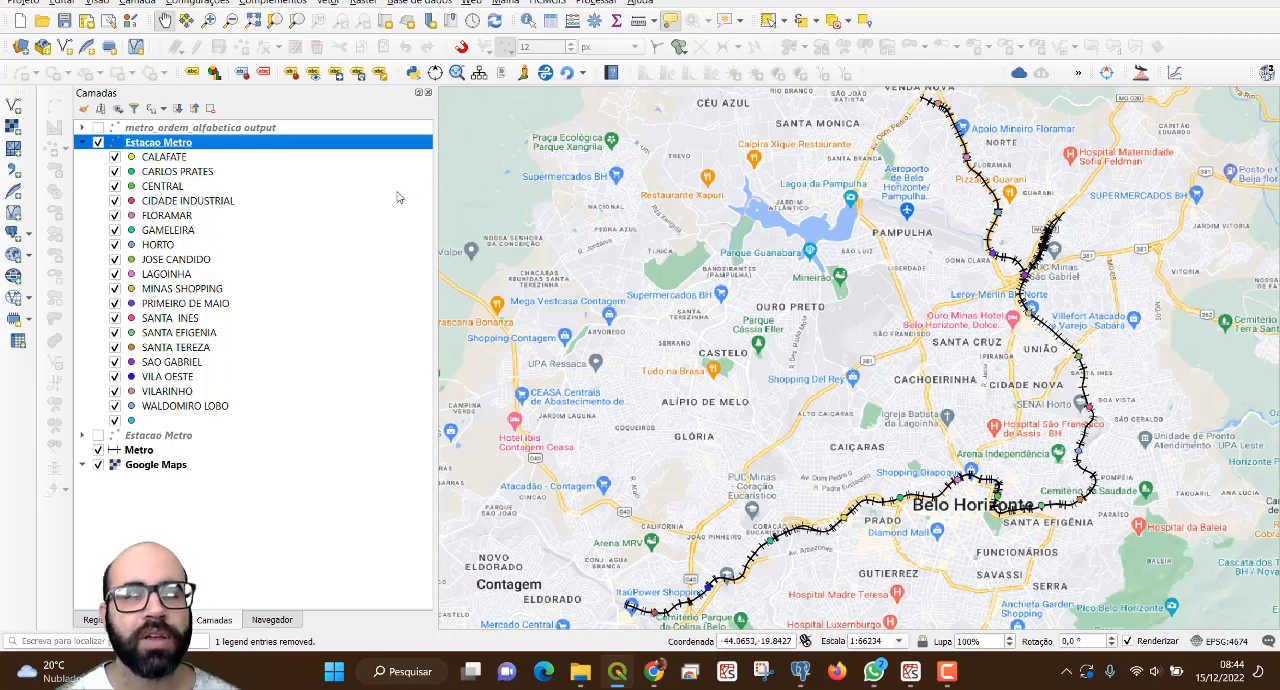
pyautogui.doubleClick(156, 143)
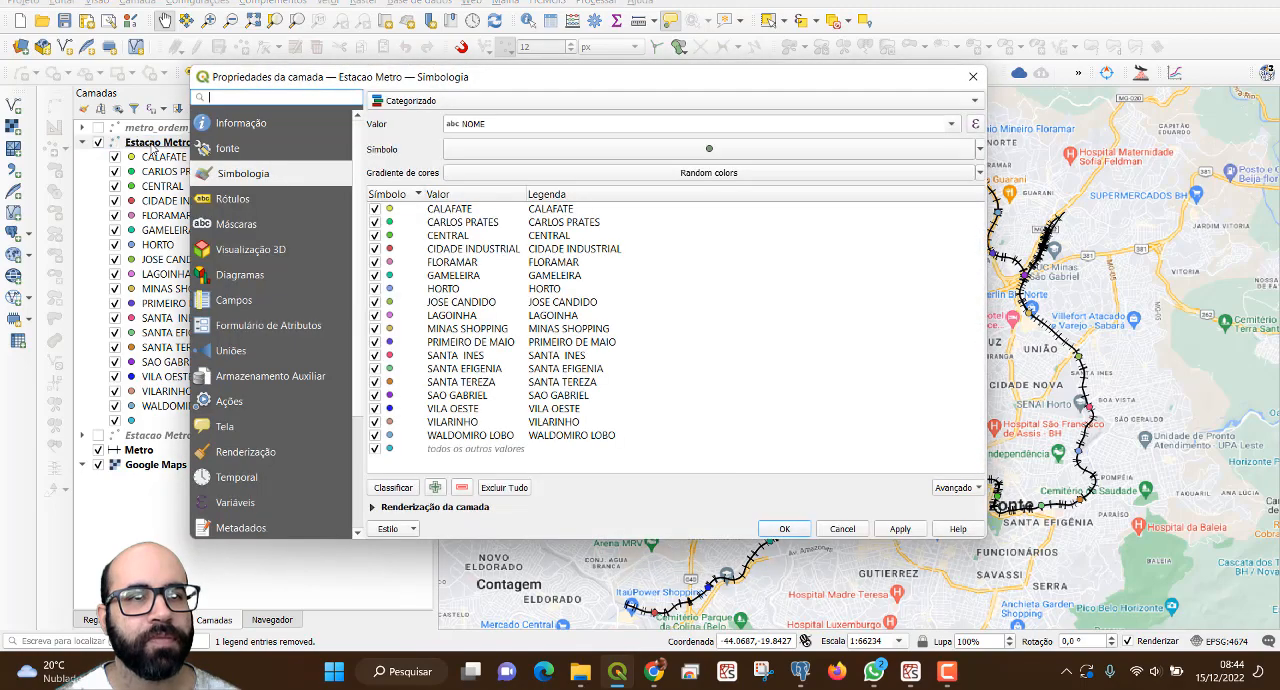
pyautogui.click(220, 200)
pyautogui.click(476, 100)
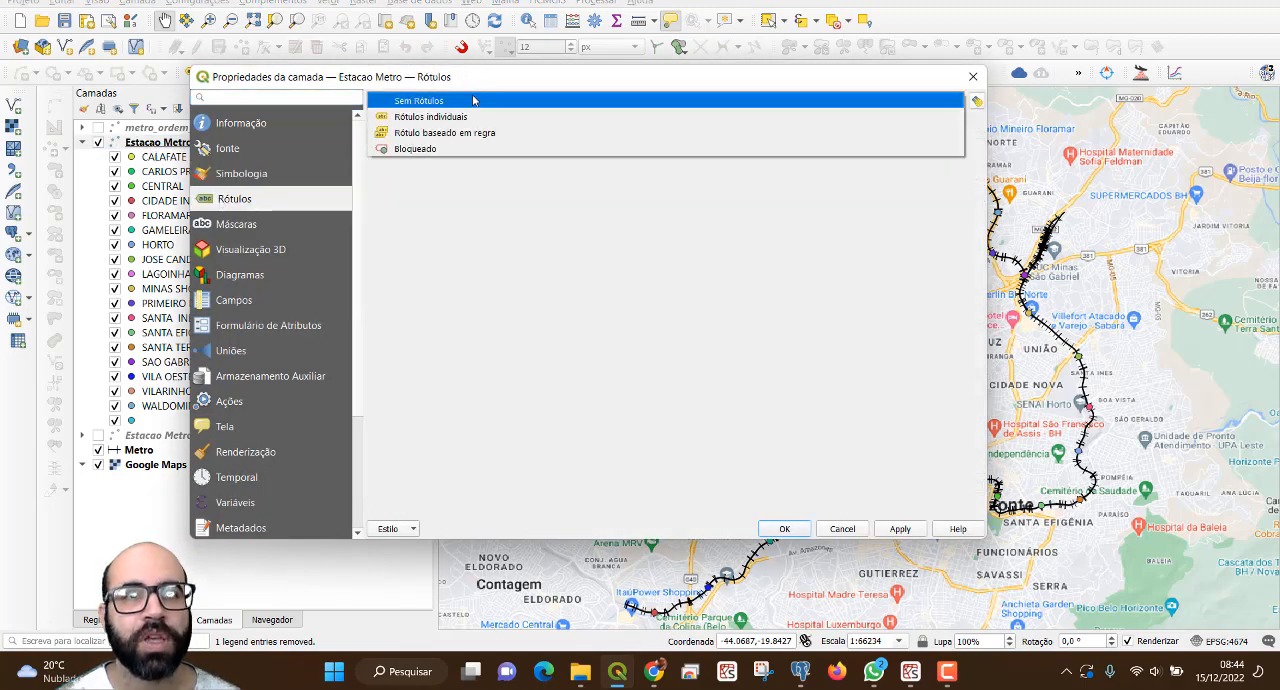
pyautogui.click(476, 120)
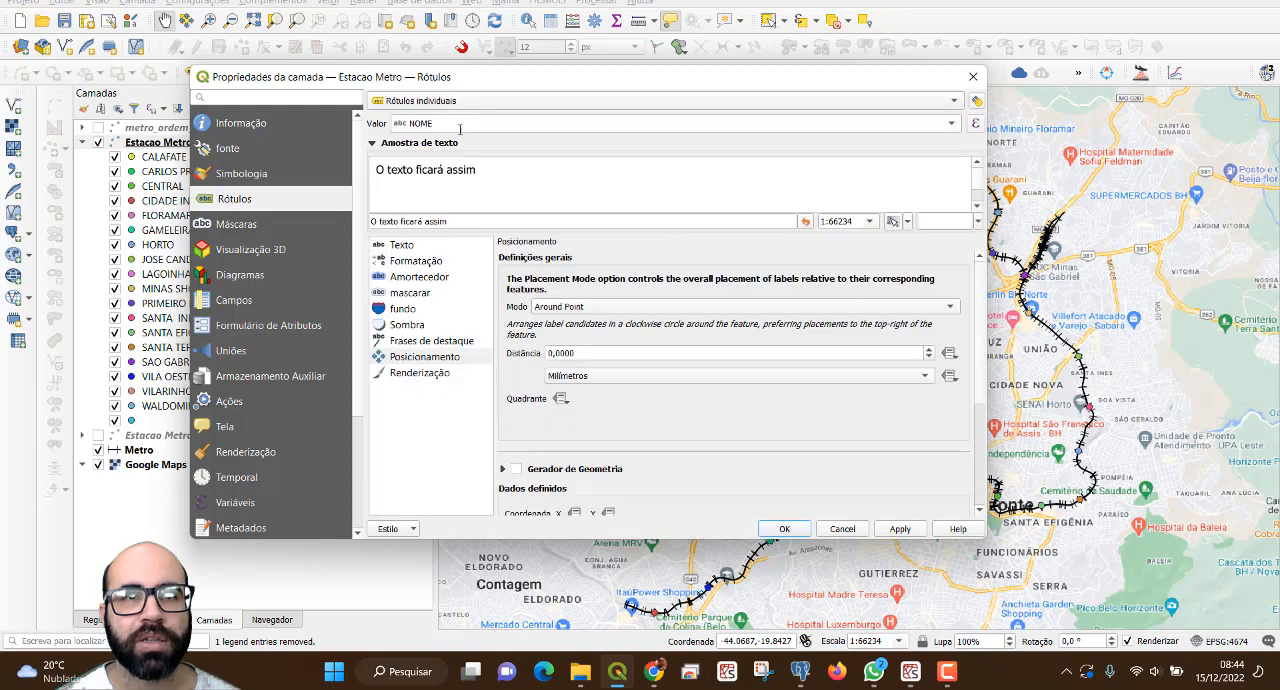
pyautogui.doubleClick(460, 128)
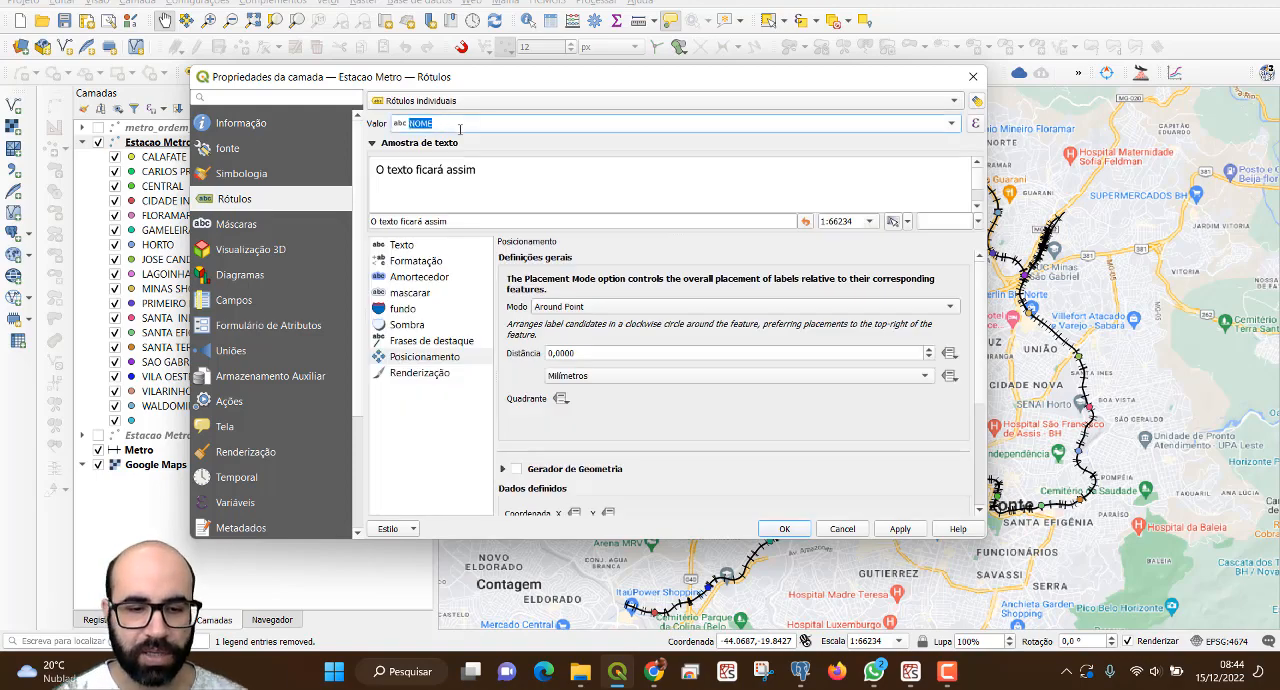
pyautogui.write('s')
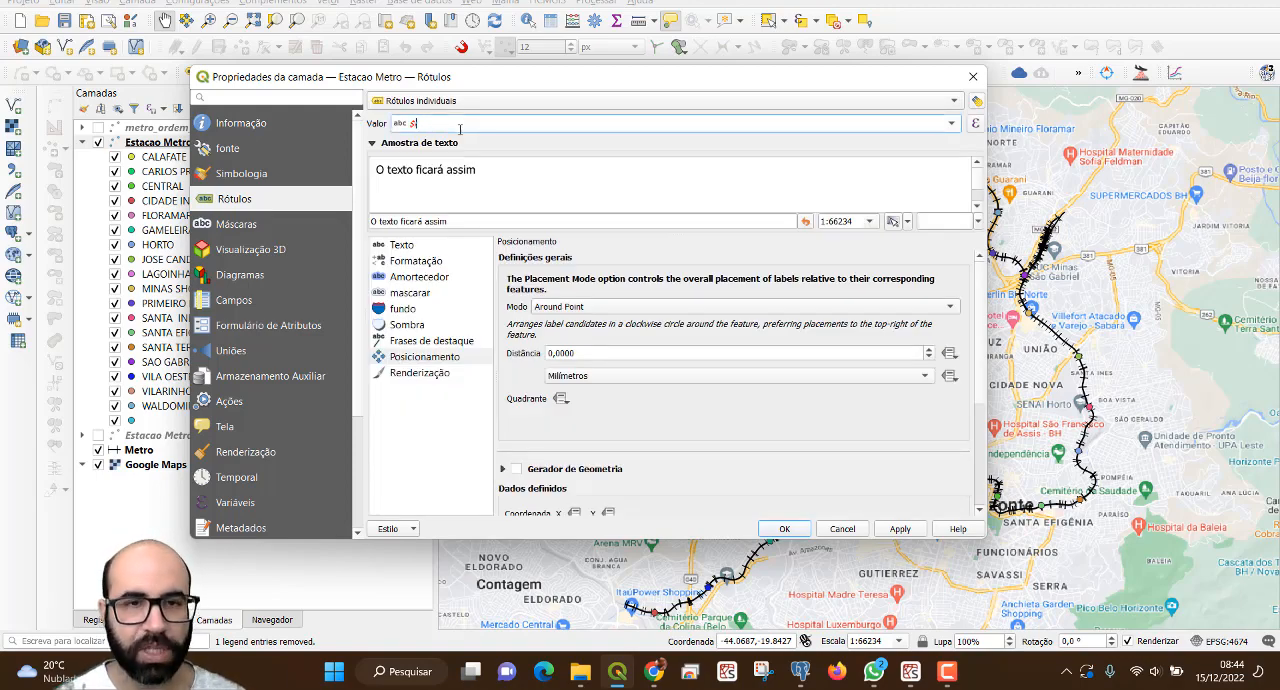
# Set the station labels' placement mode to Offset from Point.
pyautogui.click(418, 252)
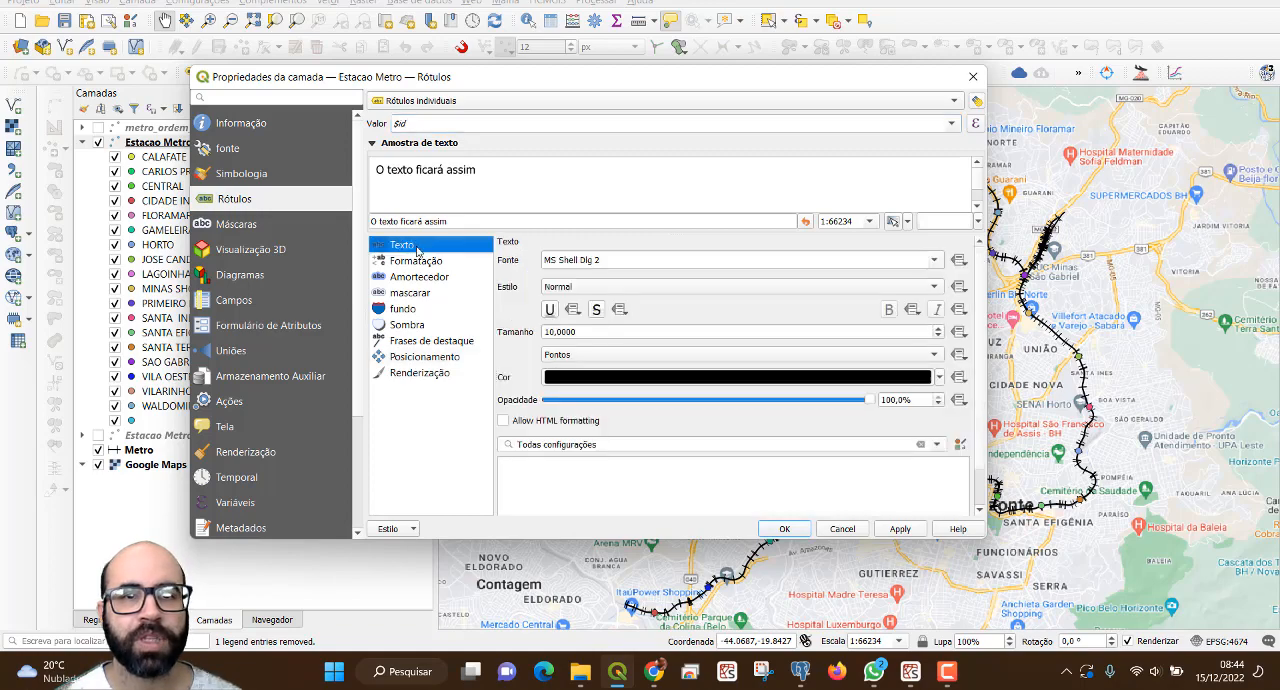
pyautogui.click(428, 356)
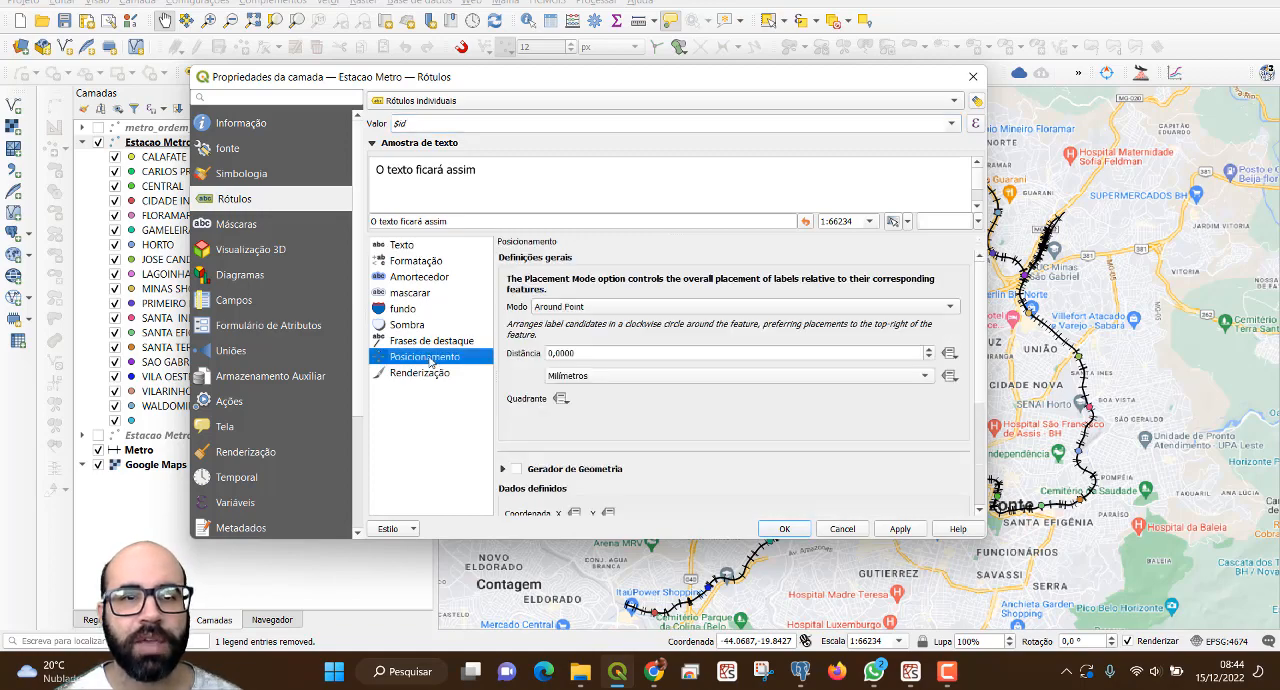
pyautogui.click(581, 313)
pyautogui.click(590, 308)
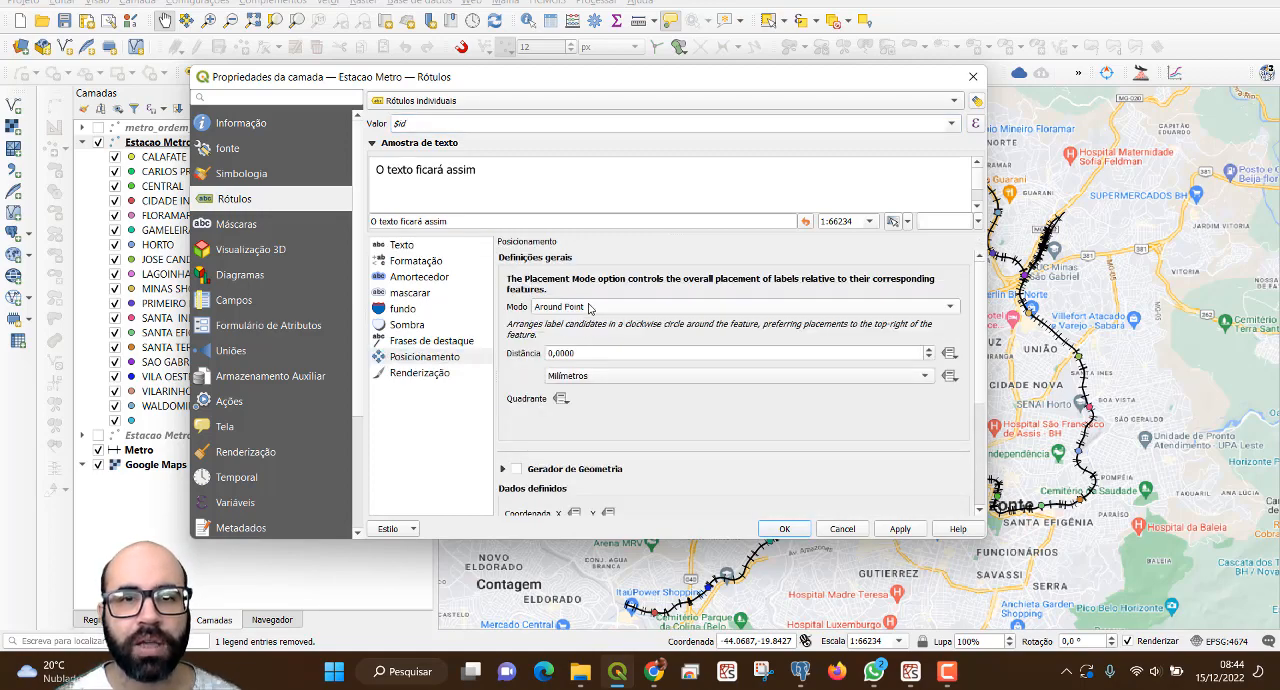
pyautogui.click(595, 308)
pyautogui.click(597, 323)
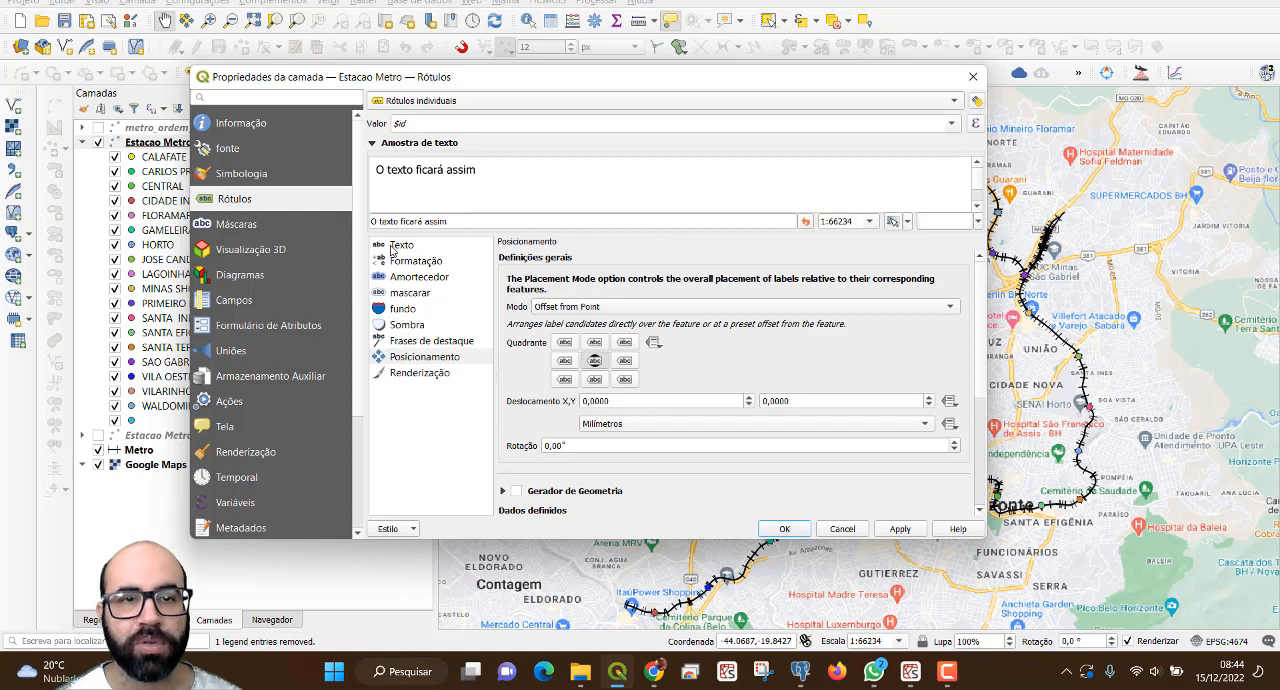
# Draw a circular (Círculo) background with yellow fill behind the station labels and apply it to the layer.
pyautogui.click(398, 309)
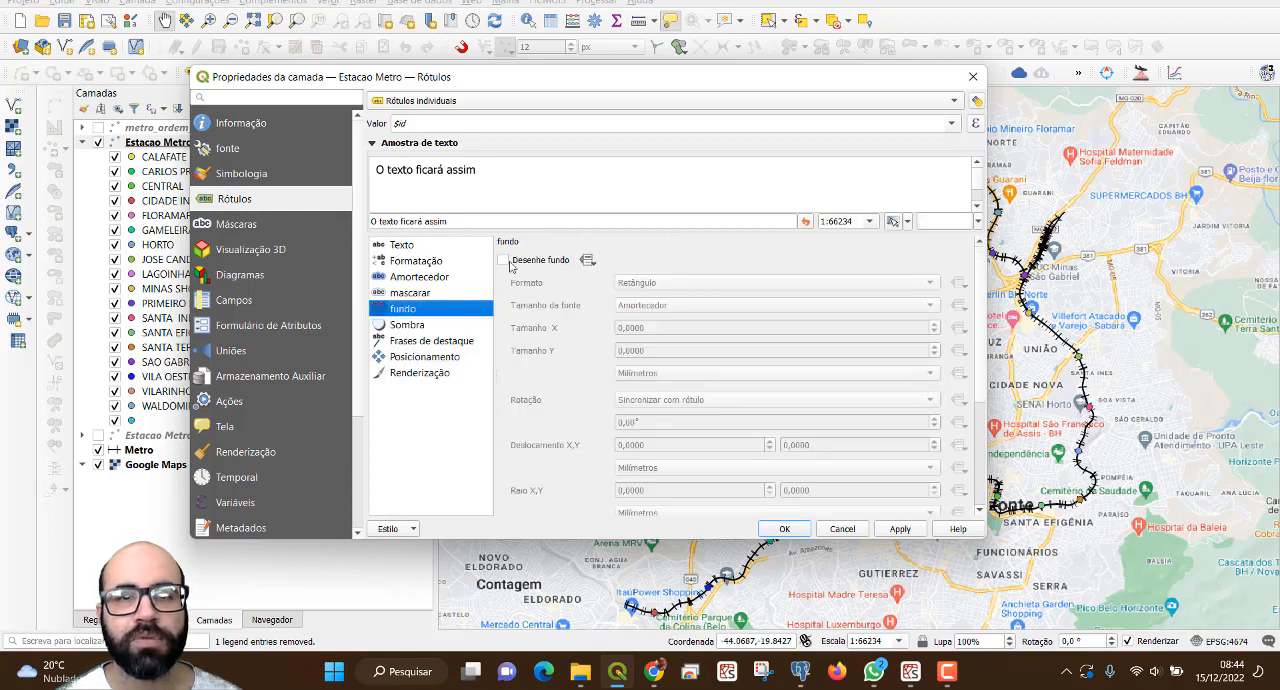
pyautogui.click(504, 260)
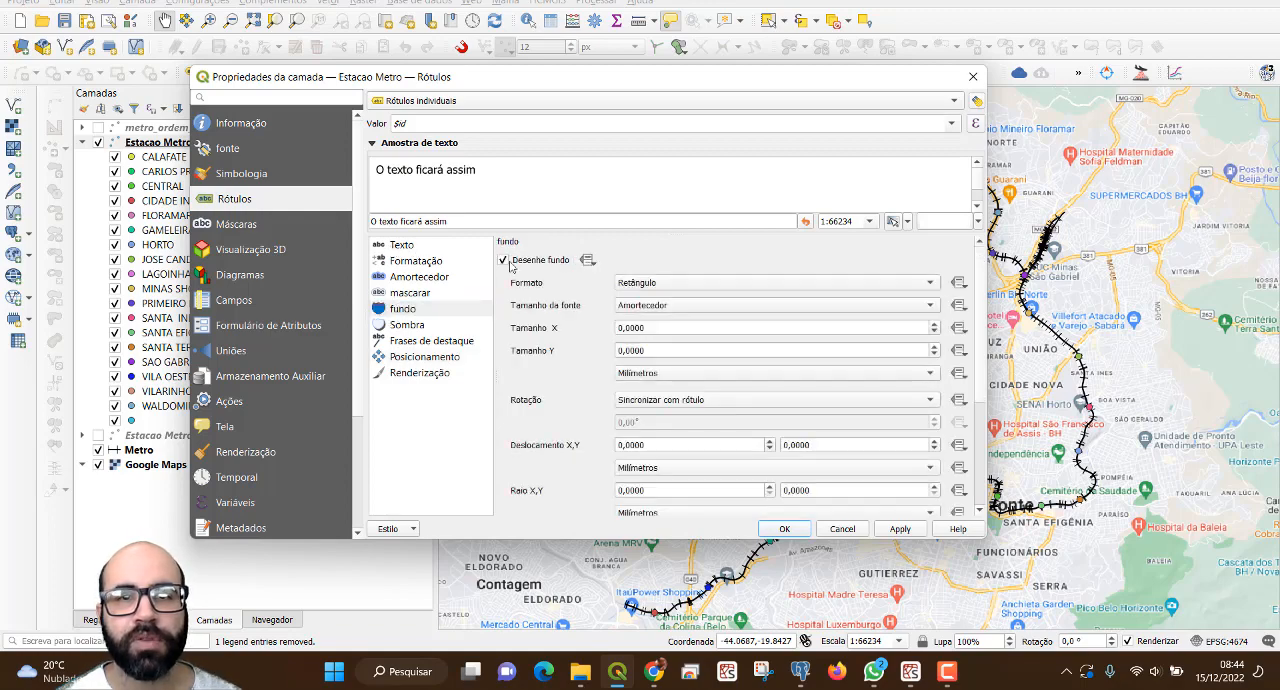
pyautogui.click(676, 284)
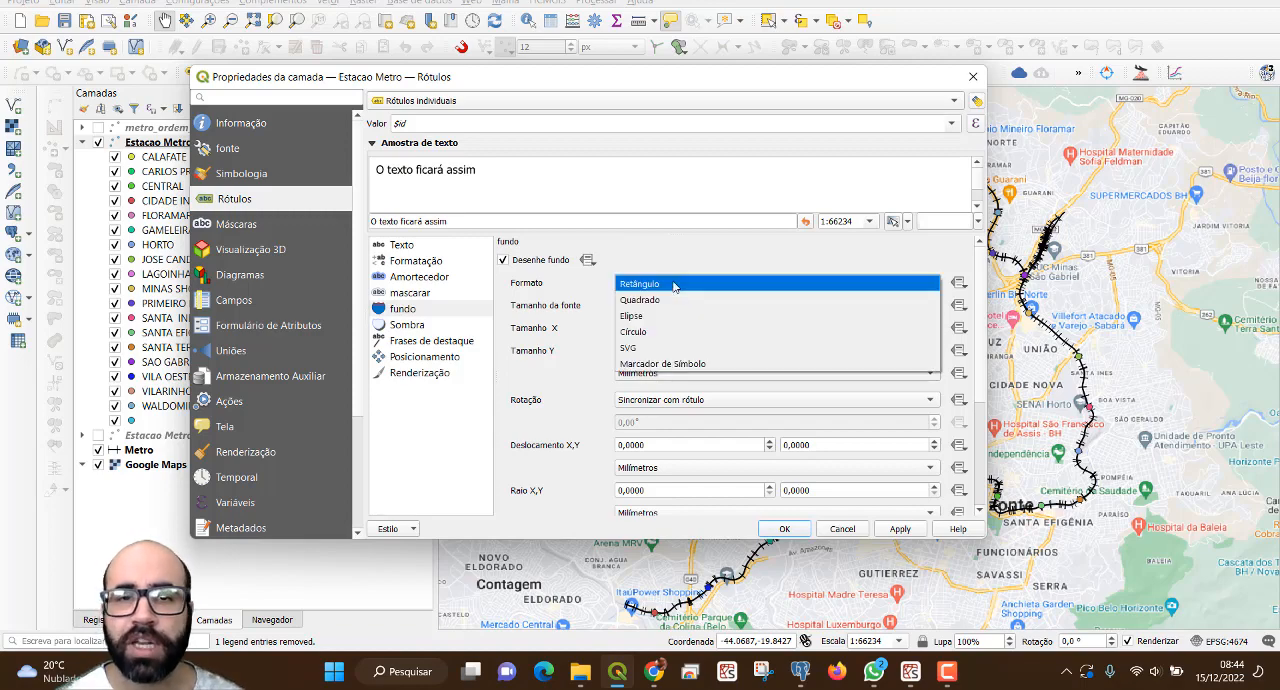
pyautogui.click(660, 332)
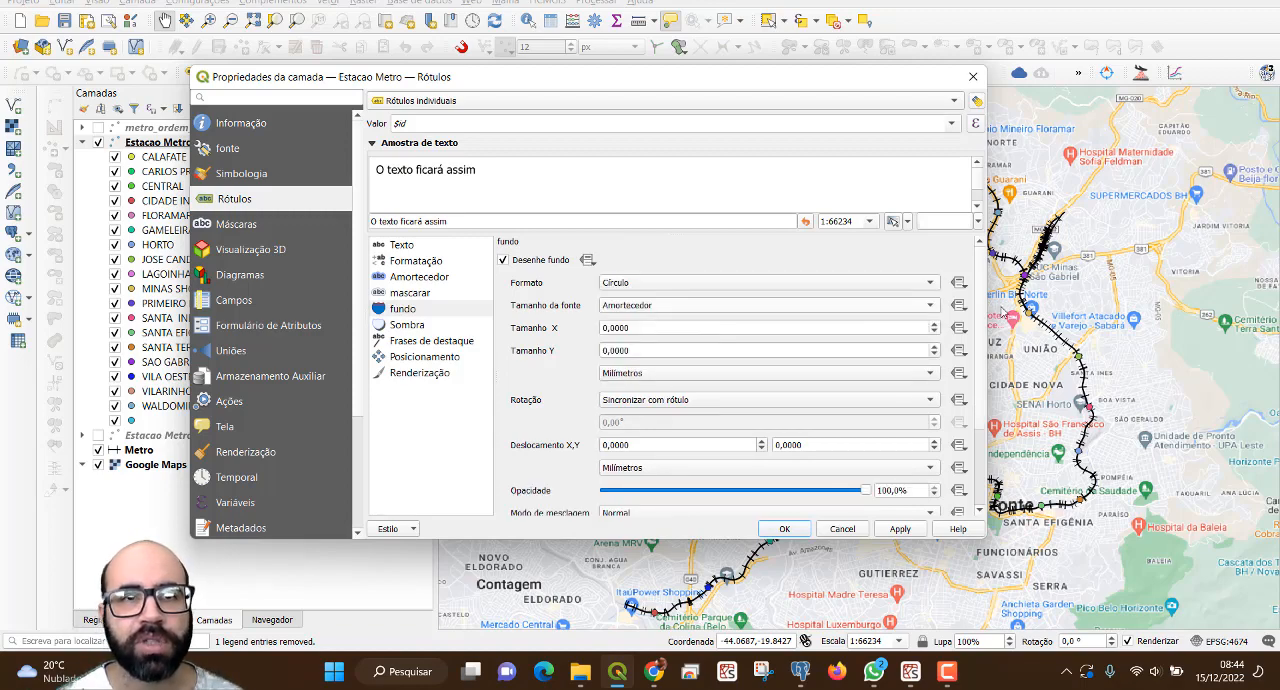
pyautogui.scroll(-3, 975, 400)
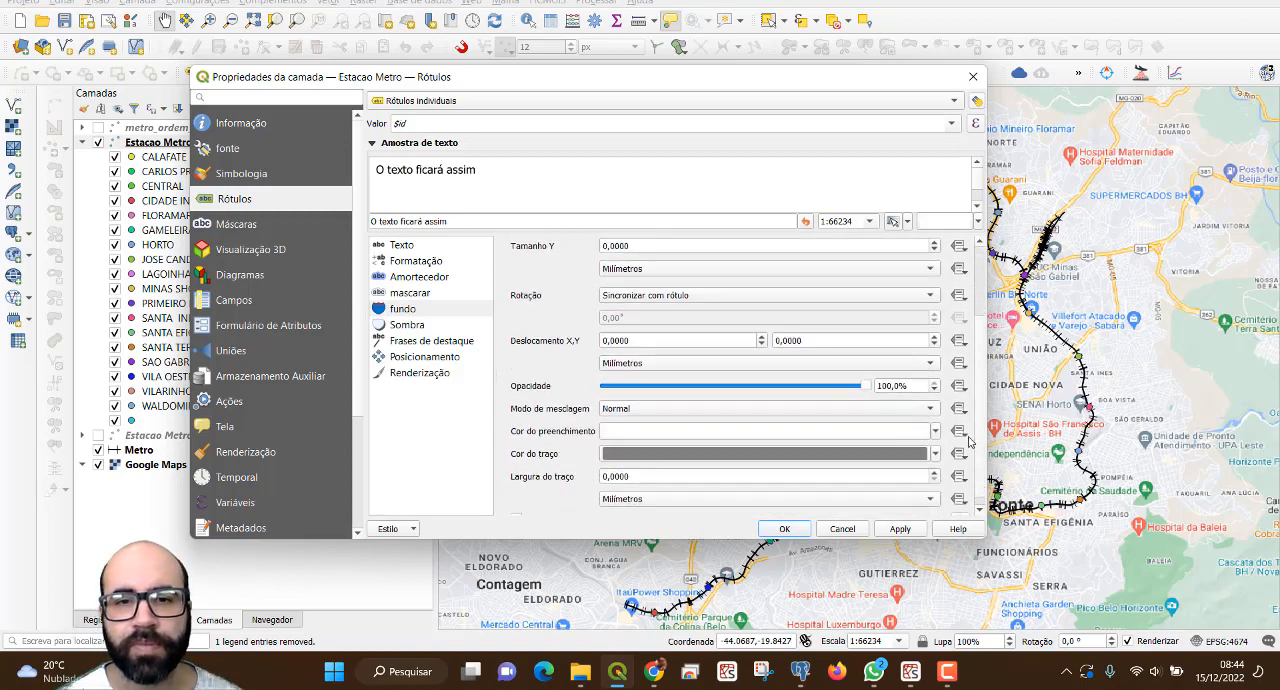
pyautogui.click(935, 432)
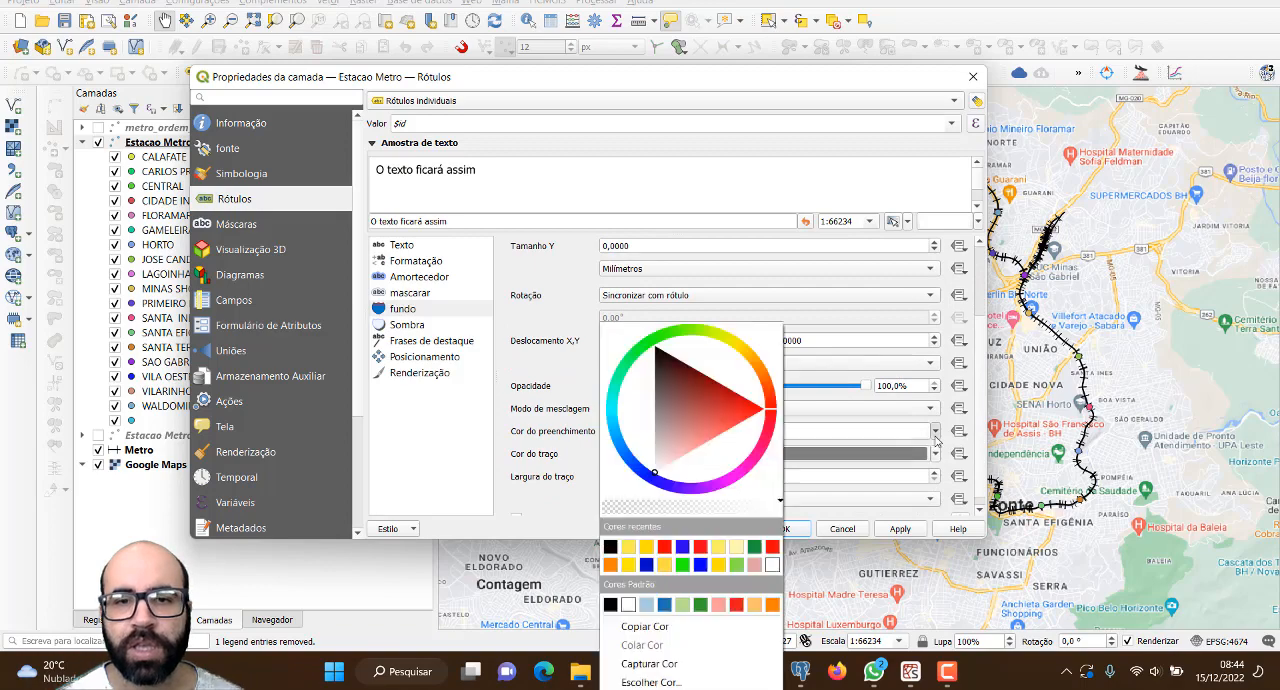
pyautogui.click(632, 547)
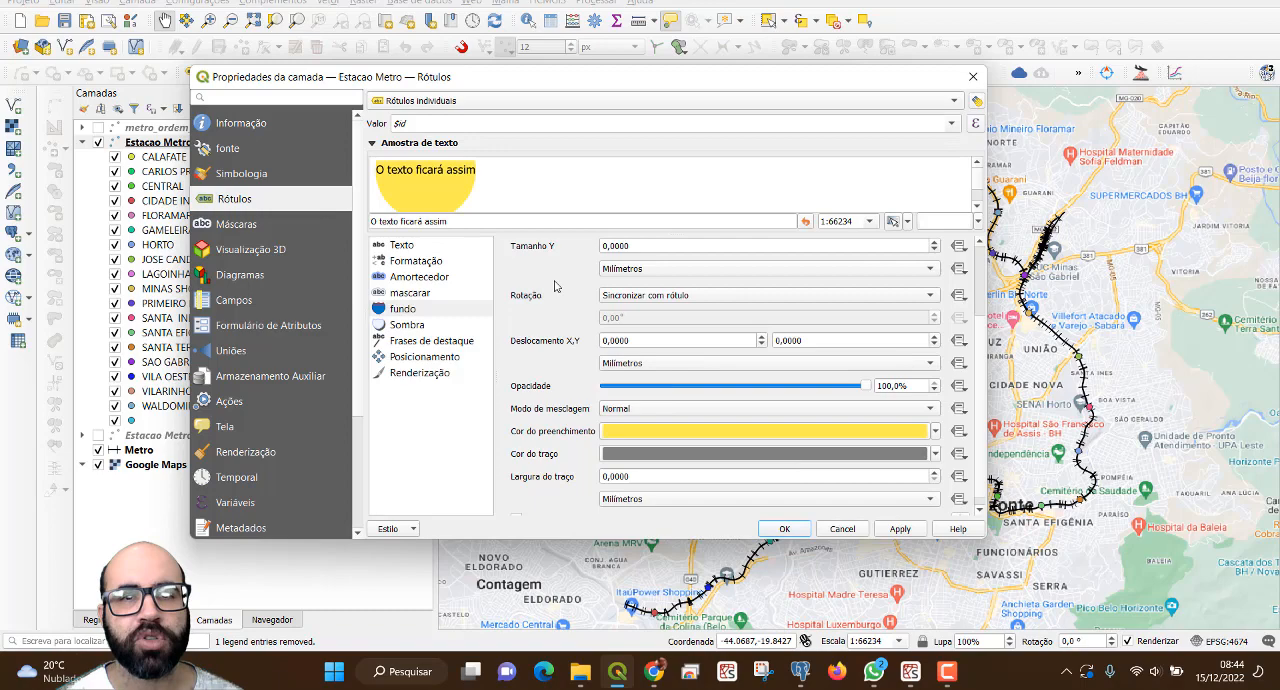
pyautogui.click(900, 529)
pyautogui.click(786, 529)
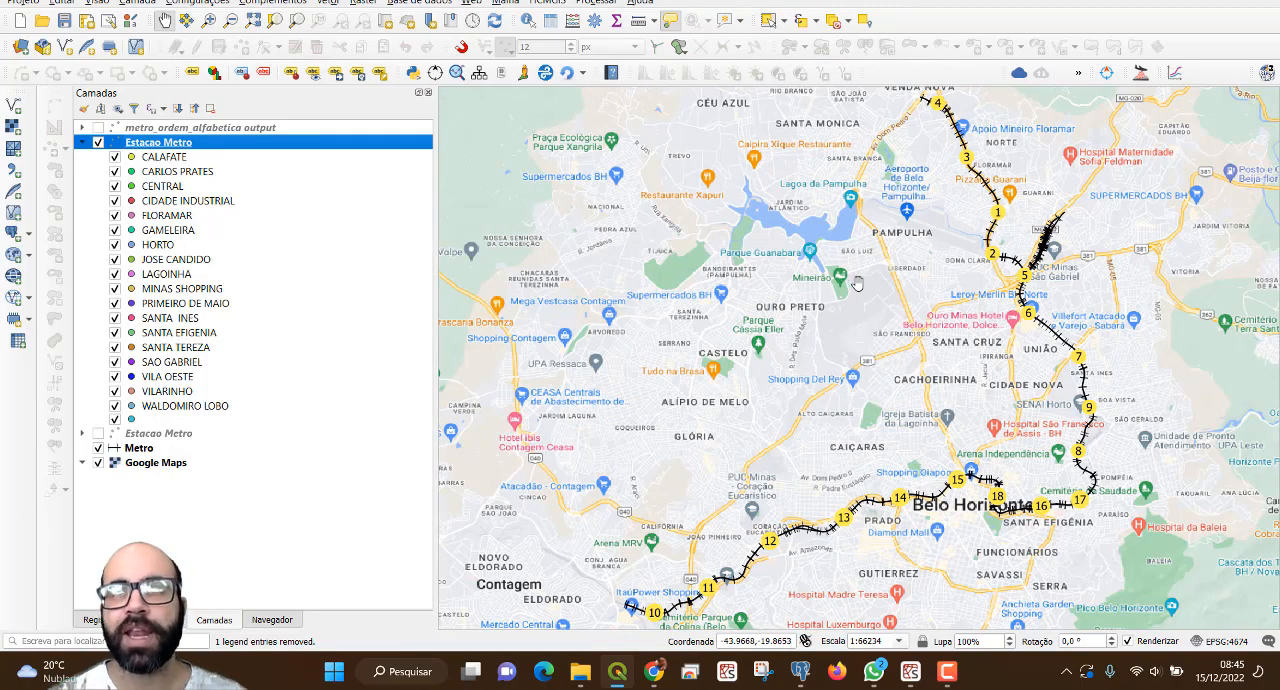
# Enable text over the legend symbols of the Estacao Metro layer and determine their labels with the expression $id.
pyautogui.doubleClick(190, 148)
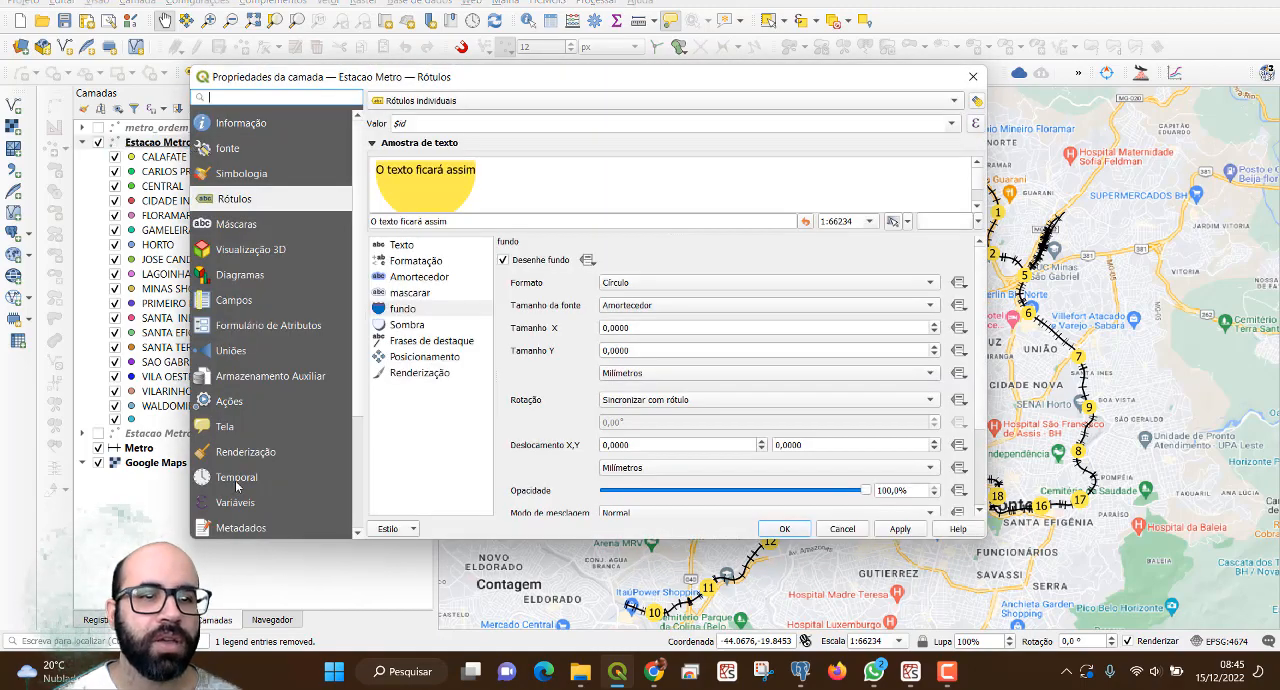
pyautogui.scroll(-2, 232, 420)
pyautogui.click(238, 428)
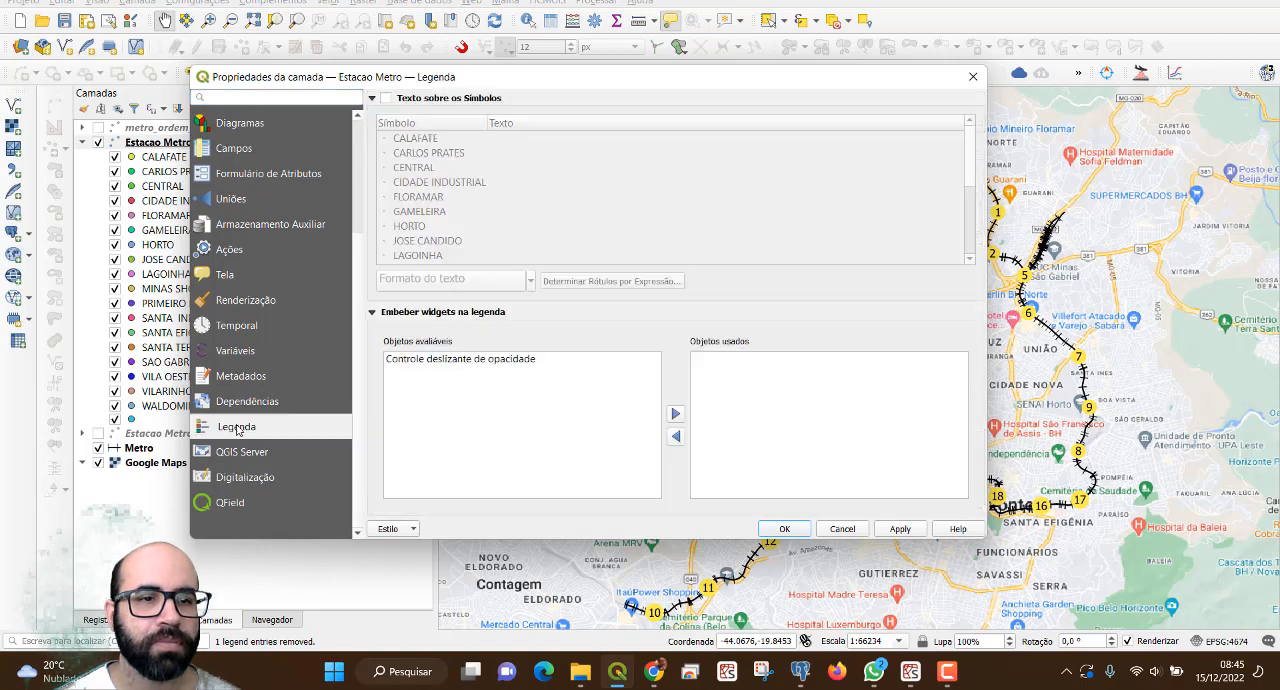
pyautogui.click(386, 98)
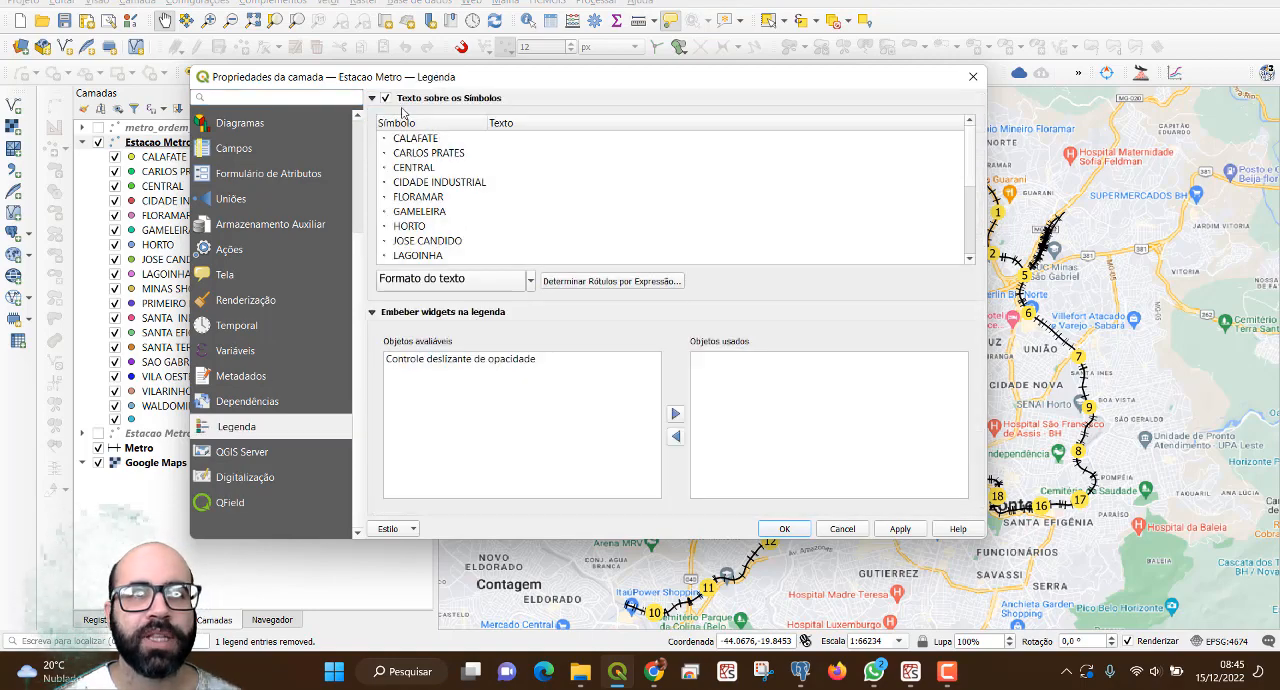
pyautogui.click(600, 284)
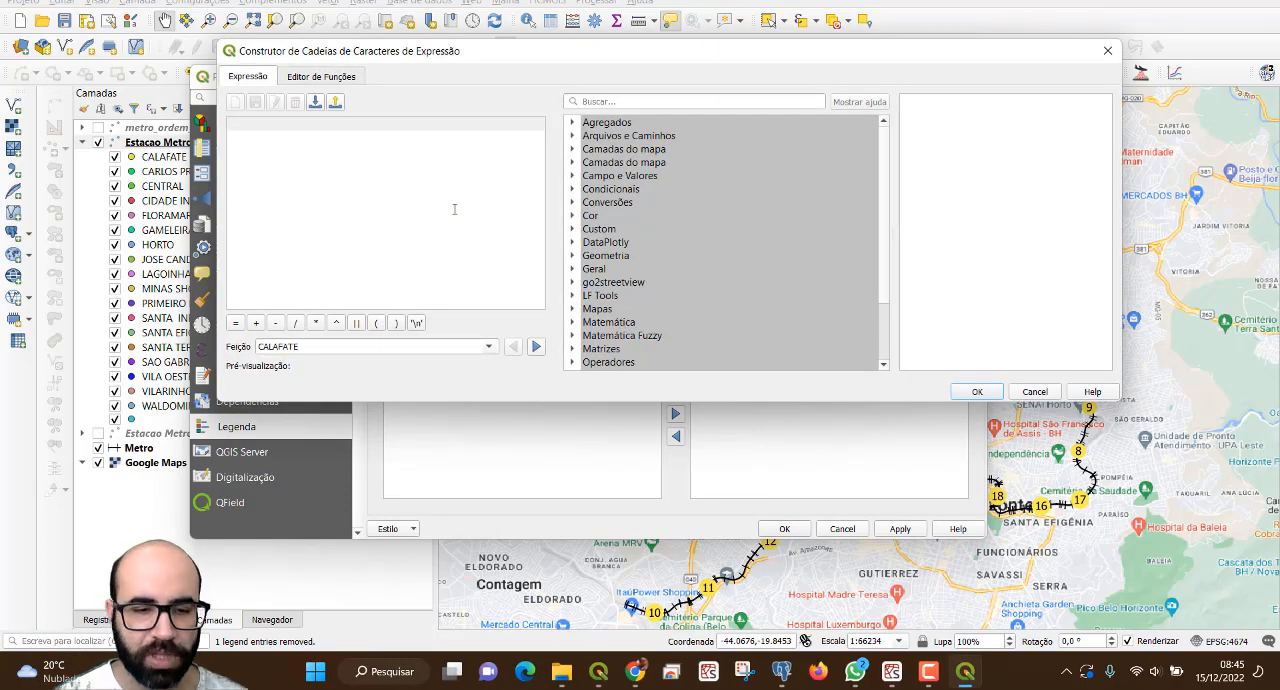
pyautogui.write('$id')
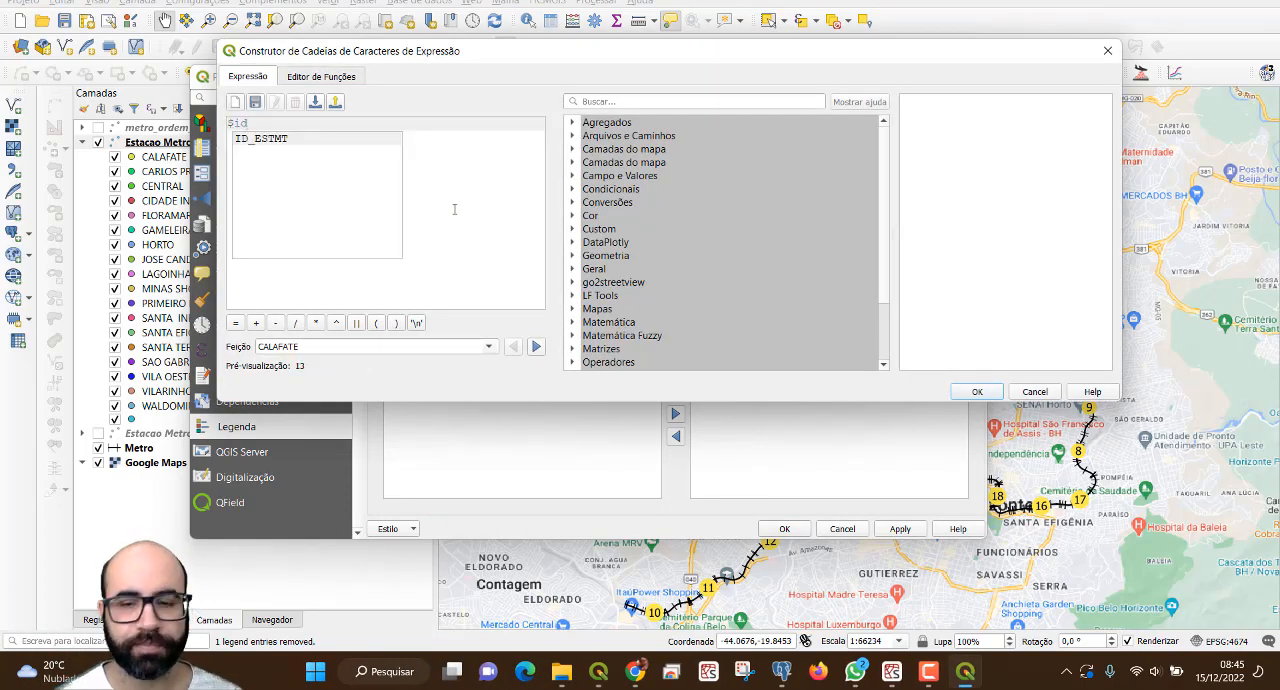
pyautogui.click(977, 391)
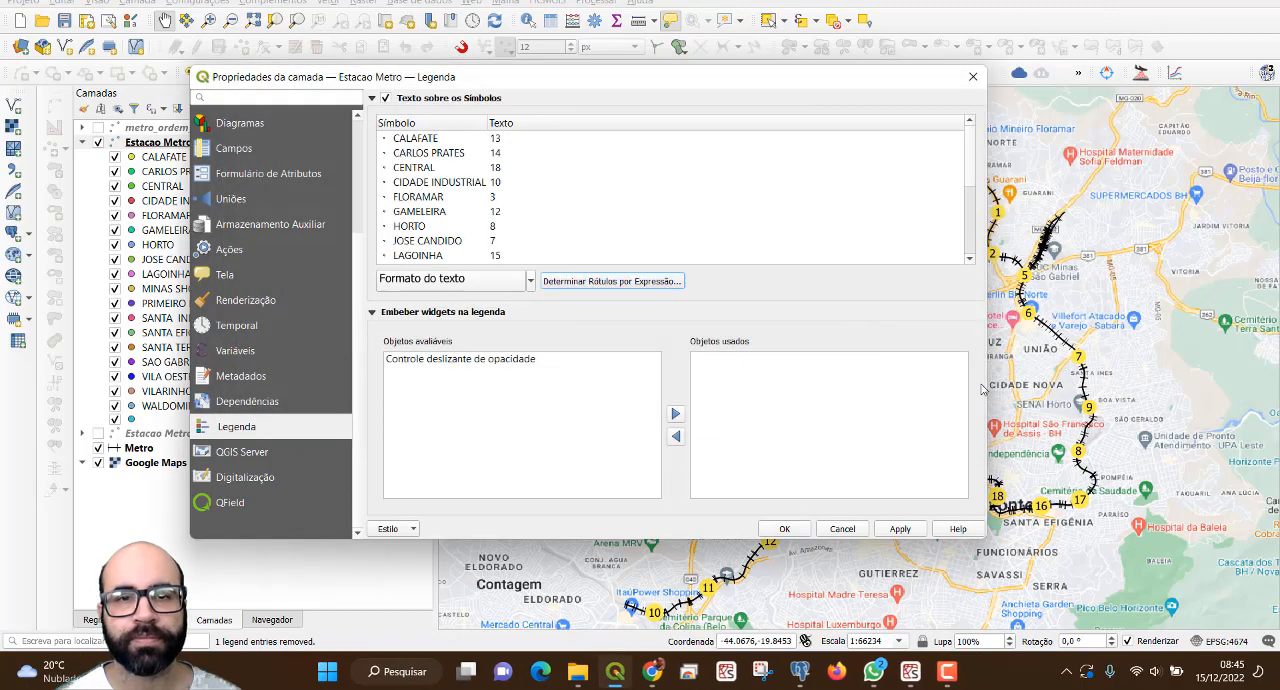
# Give the legend text format a circular (Círculo) background with yellow fill and apply it to the Estacao Metro layer.
pyautogui.click(466, 284)
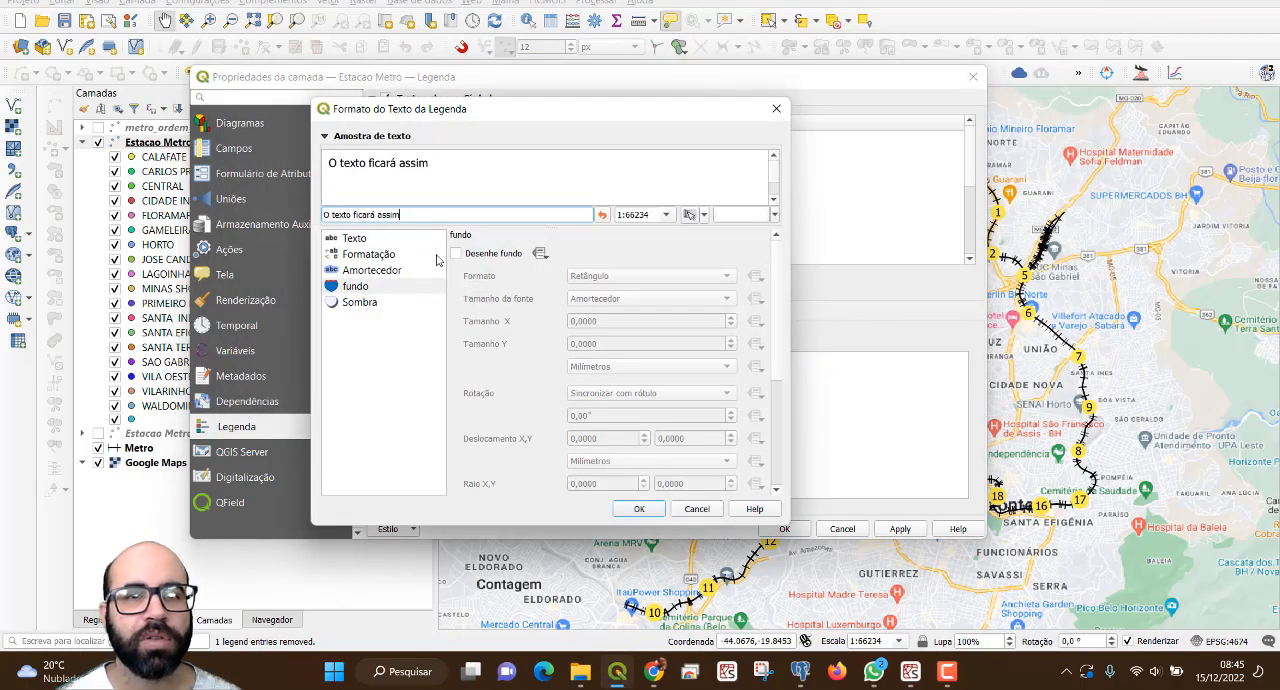
pyautogui.click(455, 254)
pyautogui.click(602, 273)
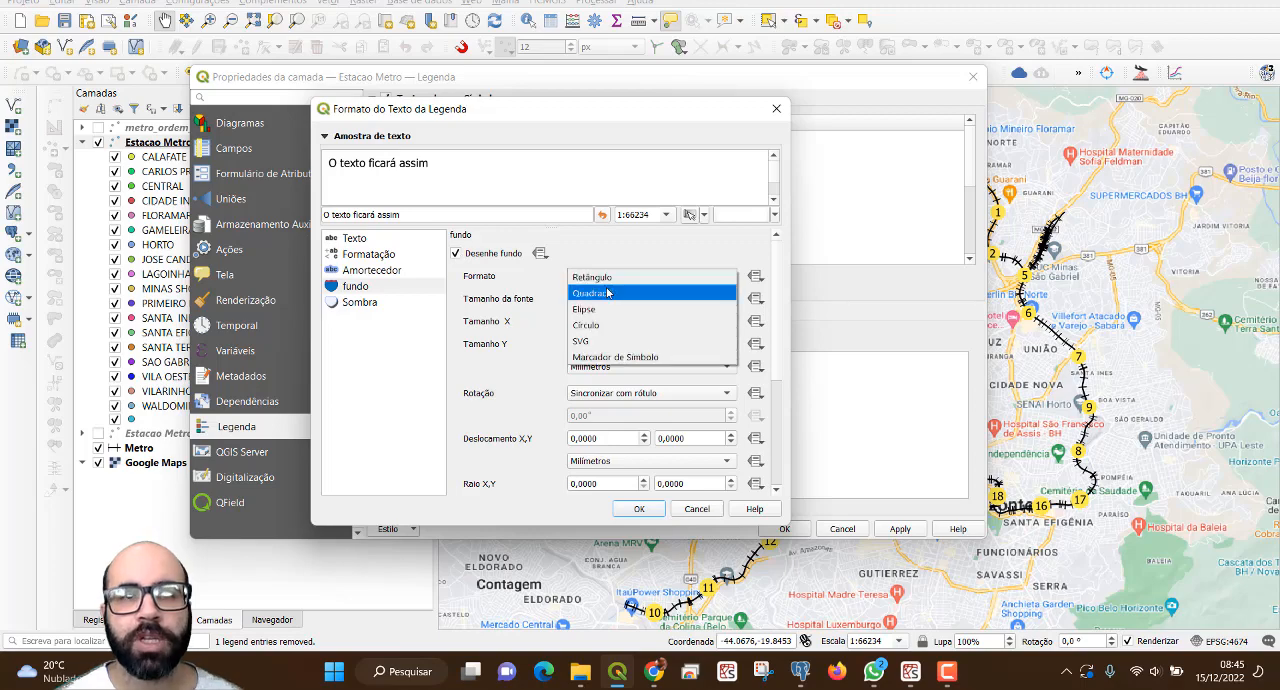
pyautogui.click(648, 325)
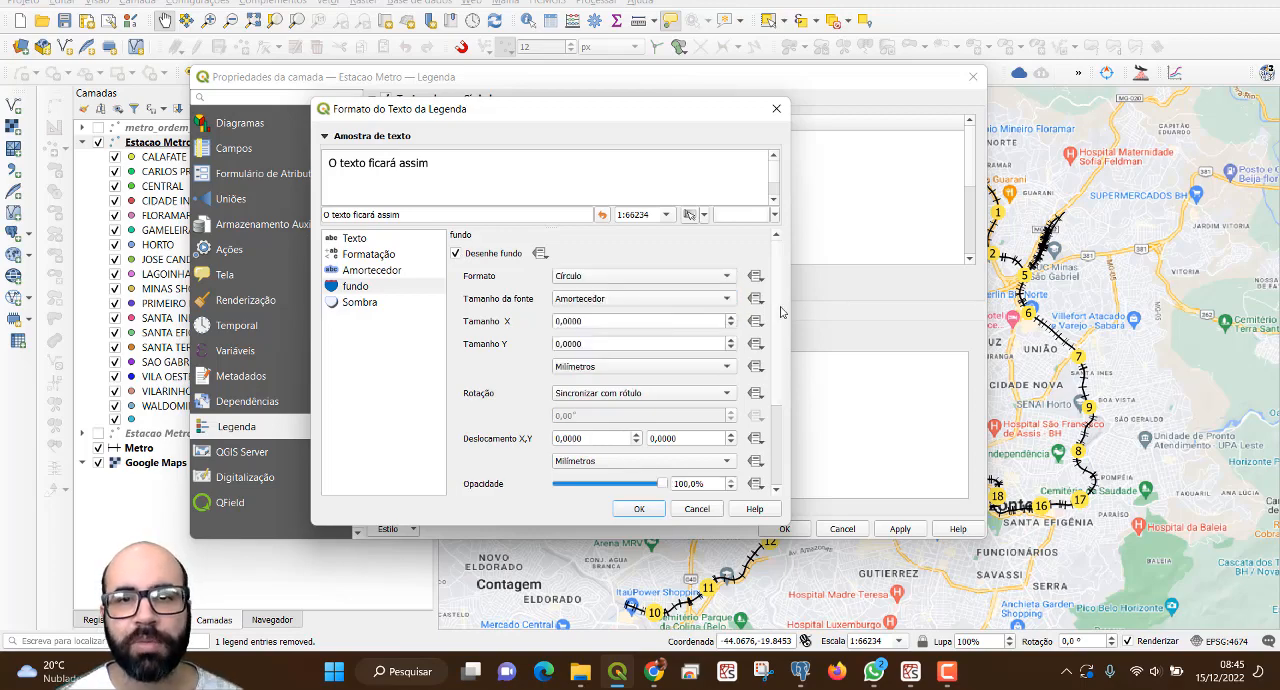
pyautogui.moveTo(781, 313); pyautogui.dragTo(783, 384)
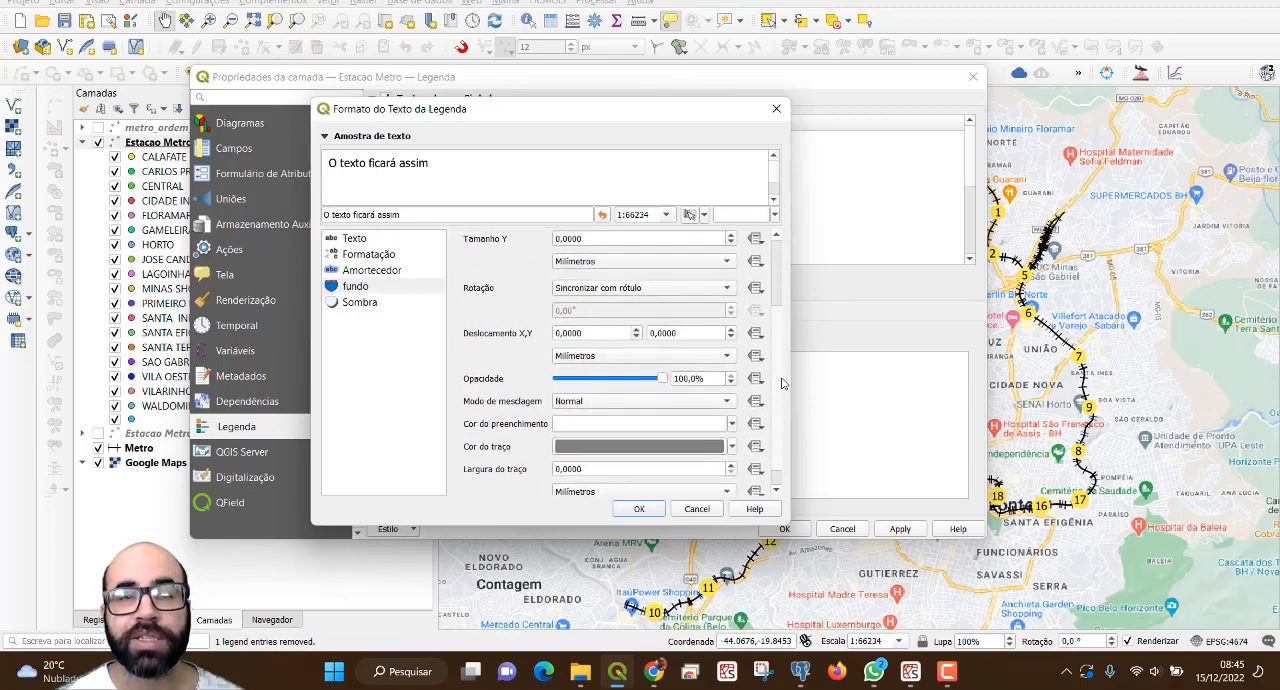
pyautogui.click(733, 423)
pyautogui.click(565, 547)
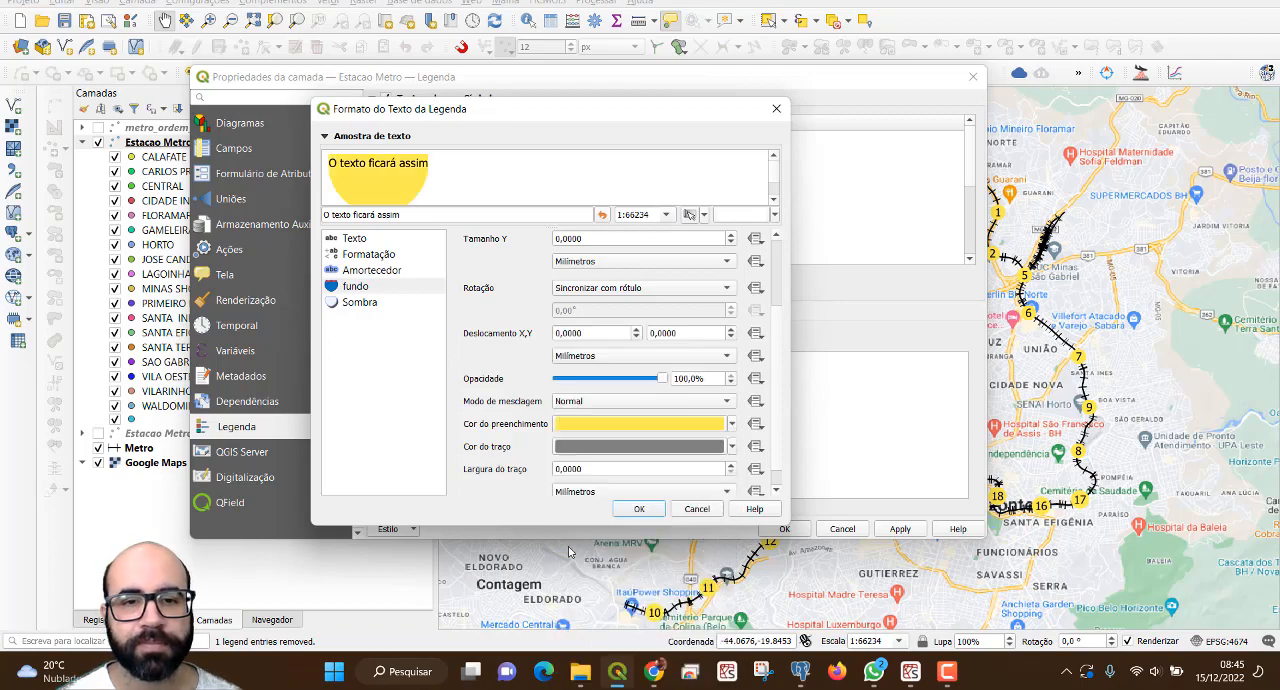
pyautogui.click(646, 510)
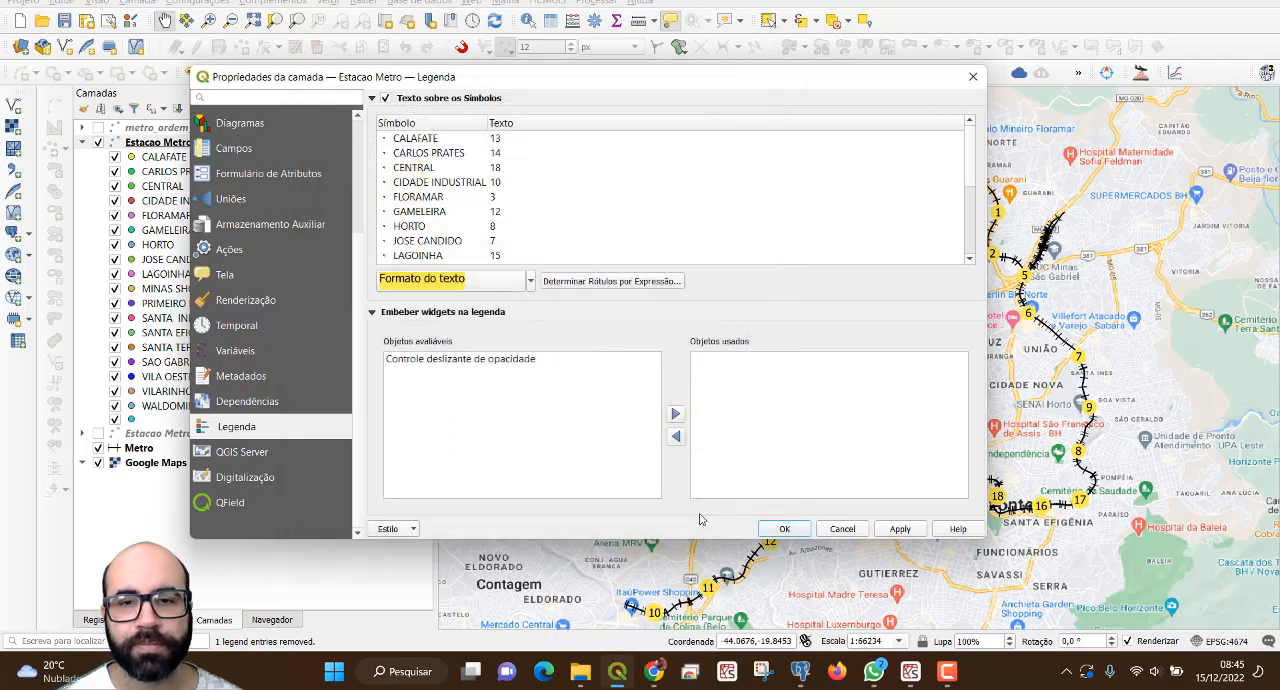
pyautogui.click(900, 529)
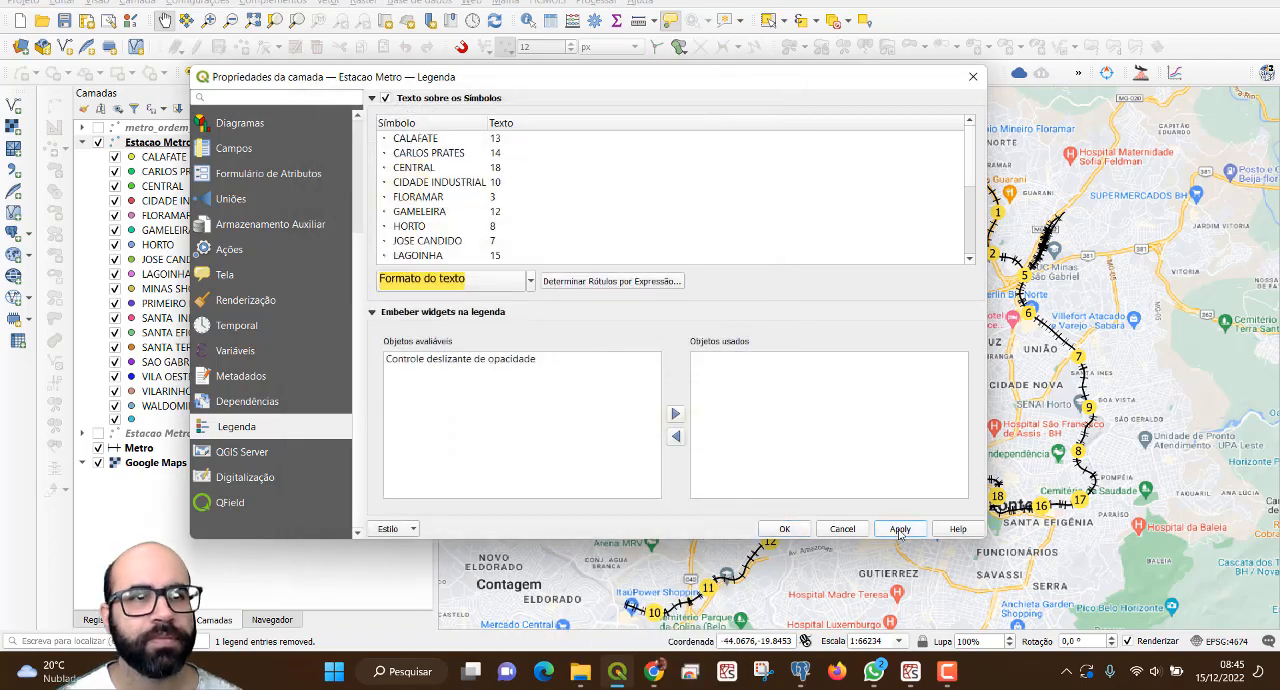
pyautogui.click(788, 529)
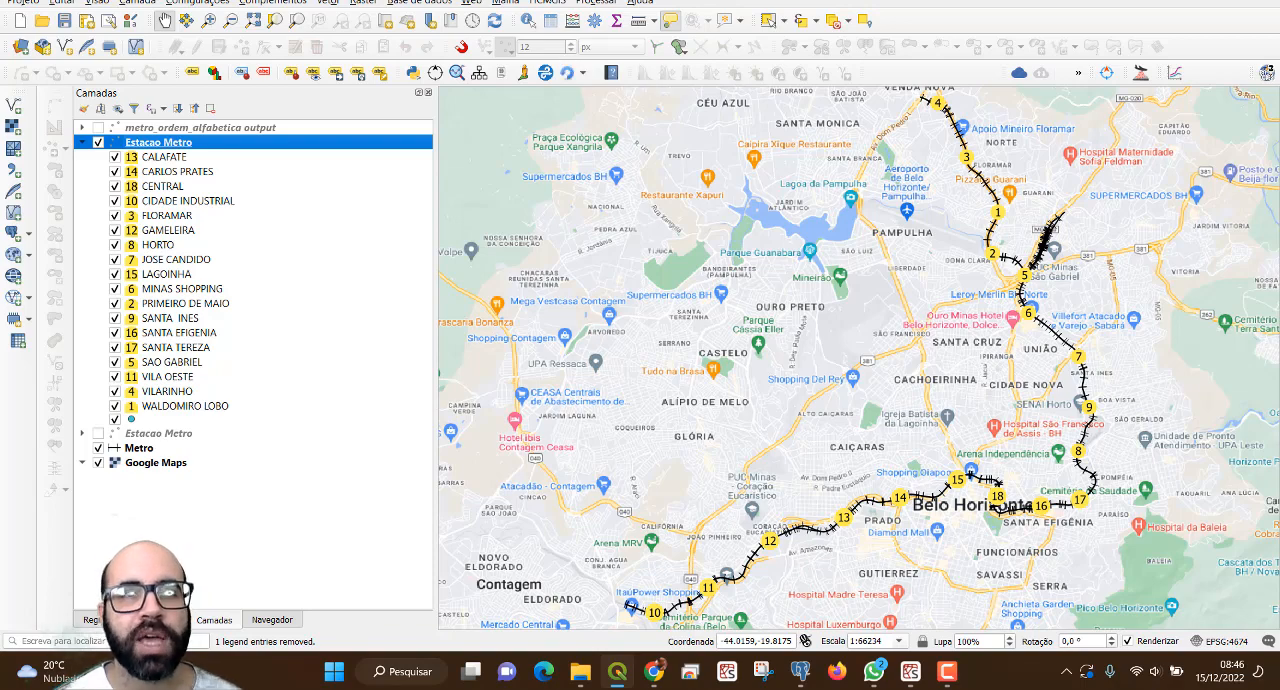
# Search the processing toolbox for "ord" and open the Ordem para expressão algorithm.
pyautogui.click(600, 4)
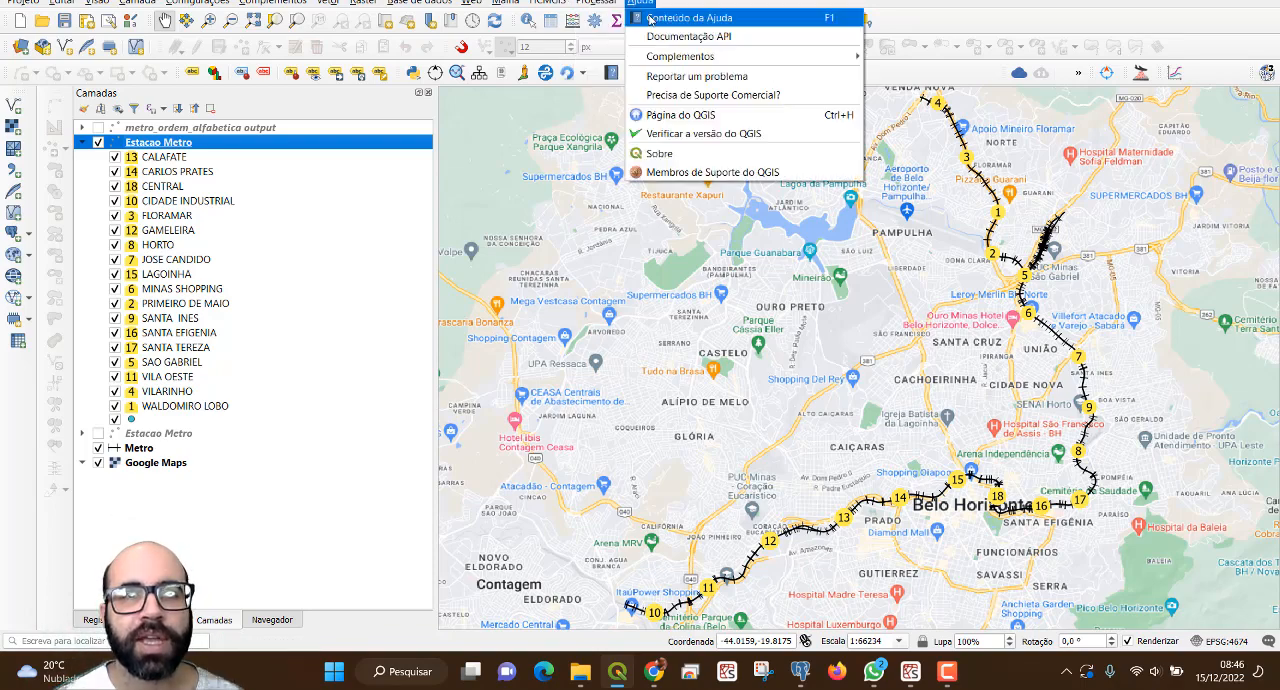
pyautogui.click(640, 18)
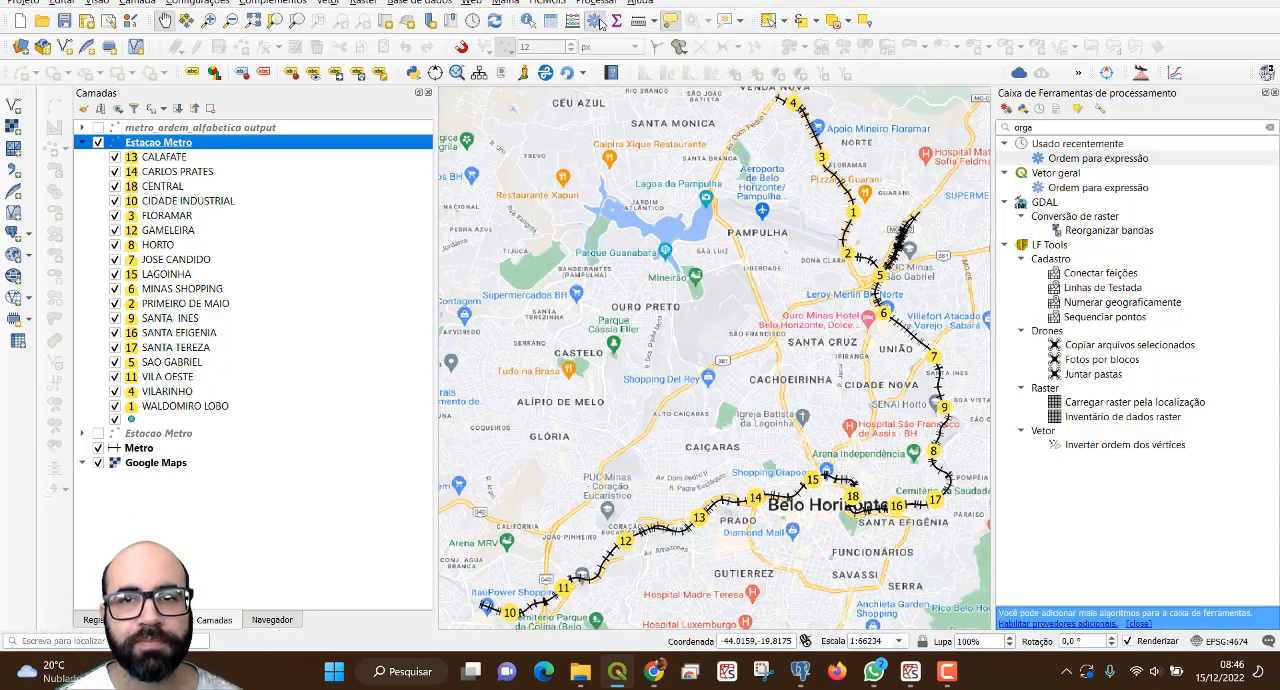
pyautogui.doubleClick(1066, 134)
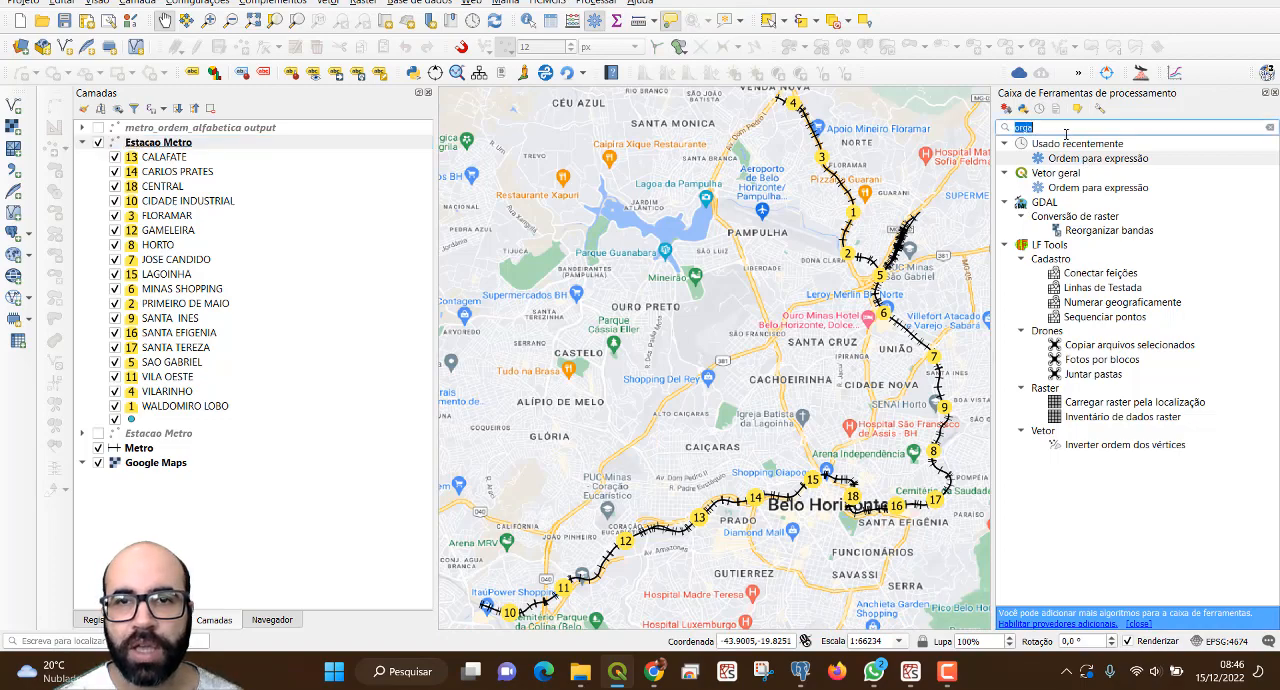
pyautogui.write('or')
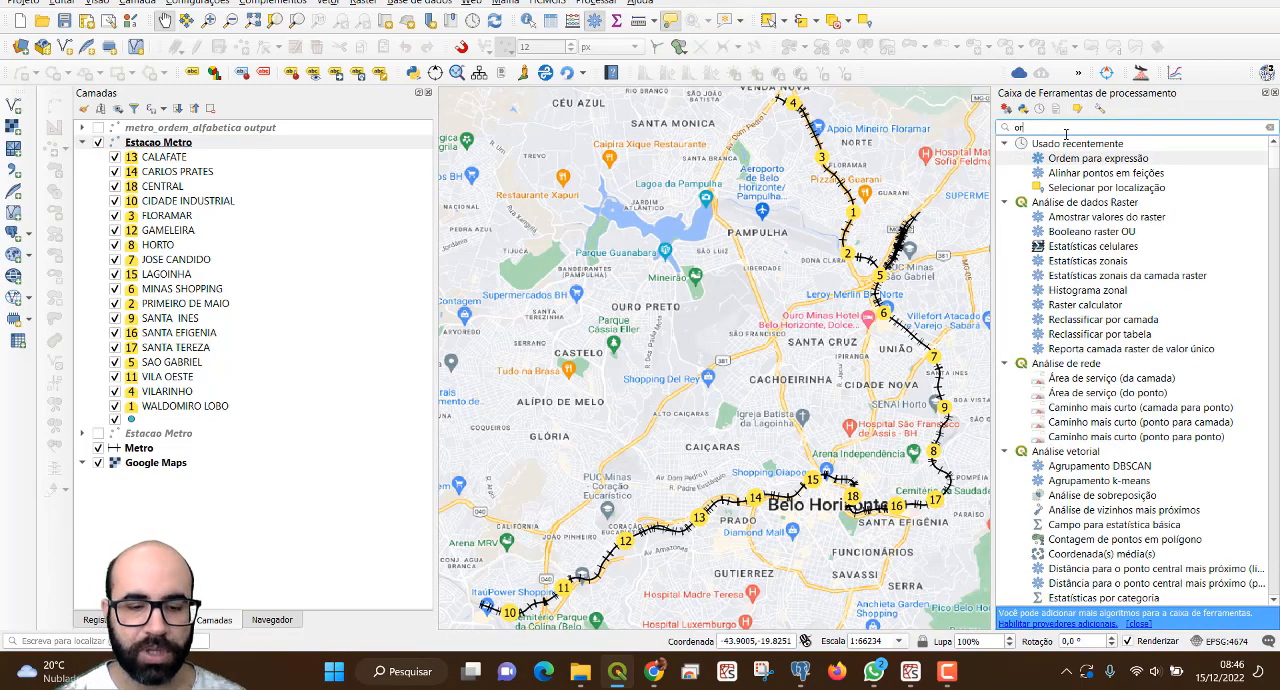
pyautogui.write('d')
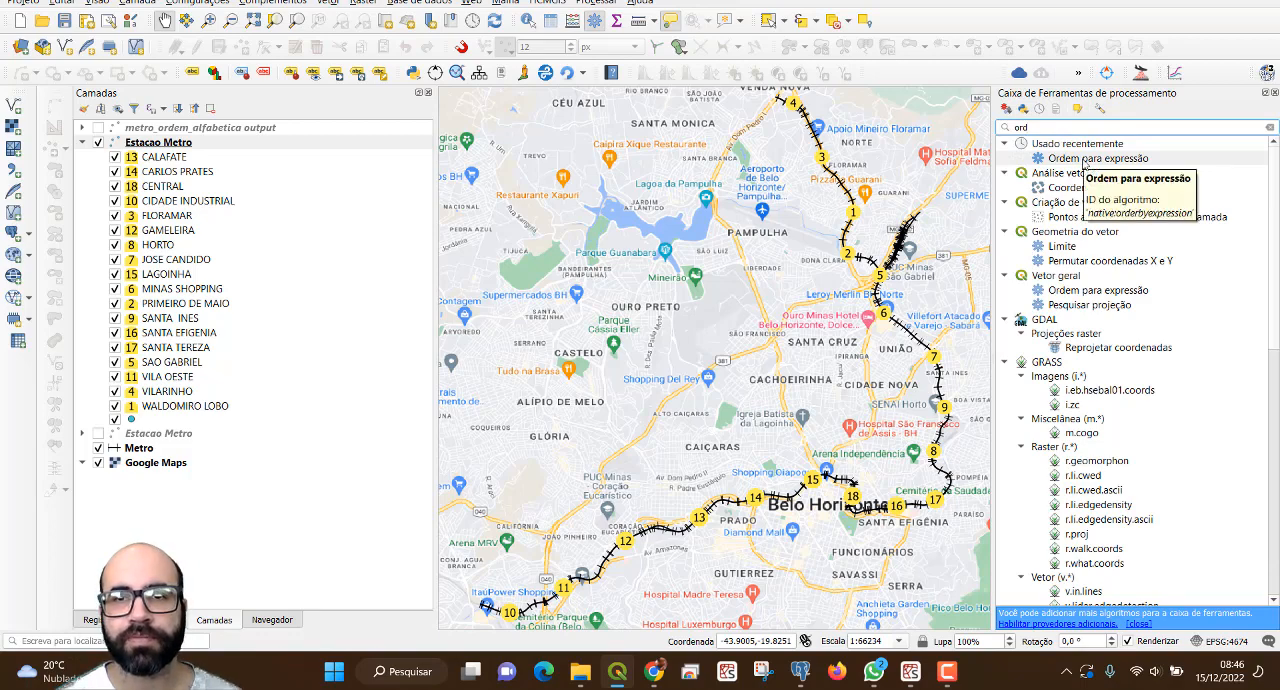
pyautogui.doubleClick(1083, 159)
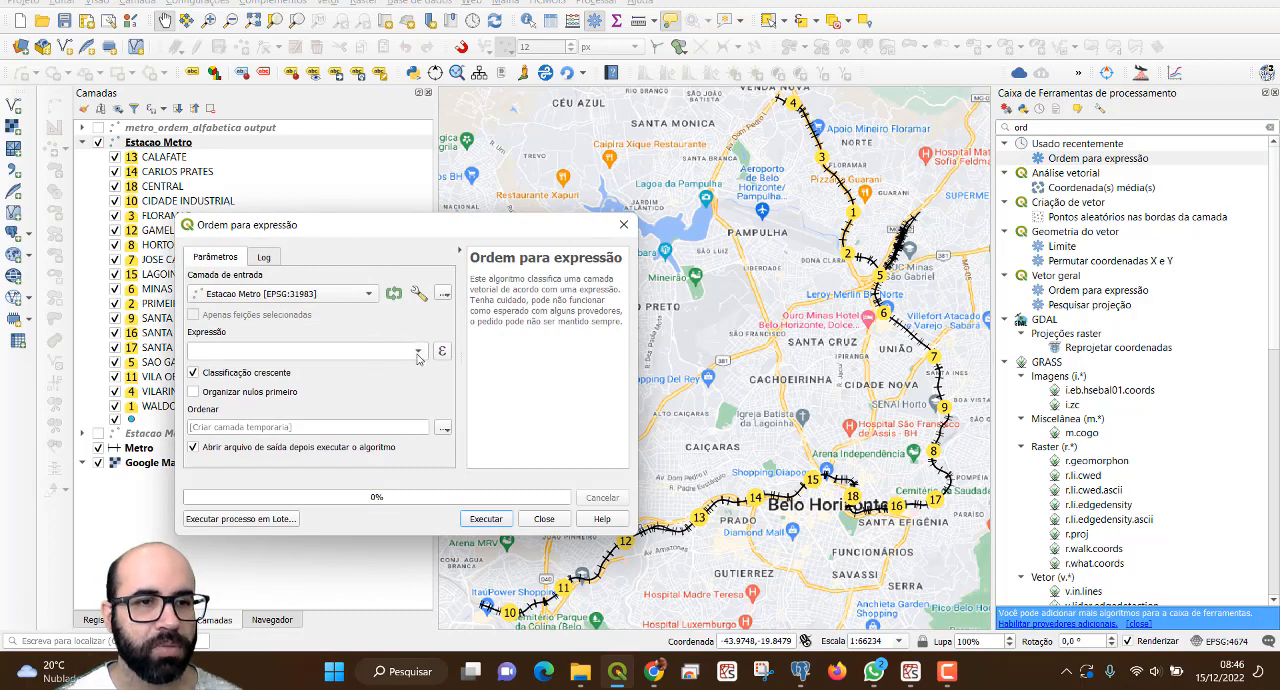
# Sort the Estacao Metro layer in ascending order by the NOME field into a temporary layer.
pyautogui.click(419, 352)
pyautogui.click(300, 388)
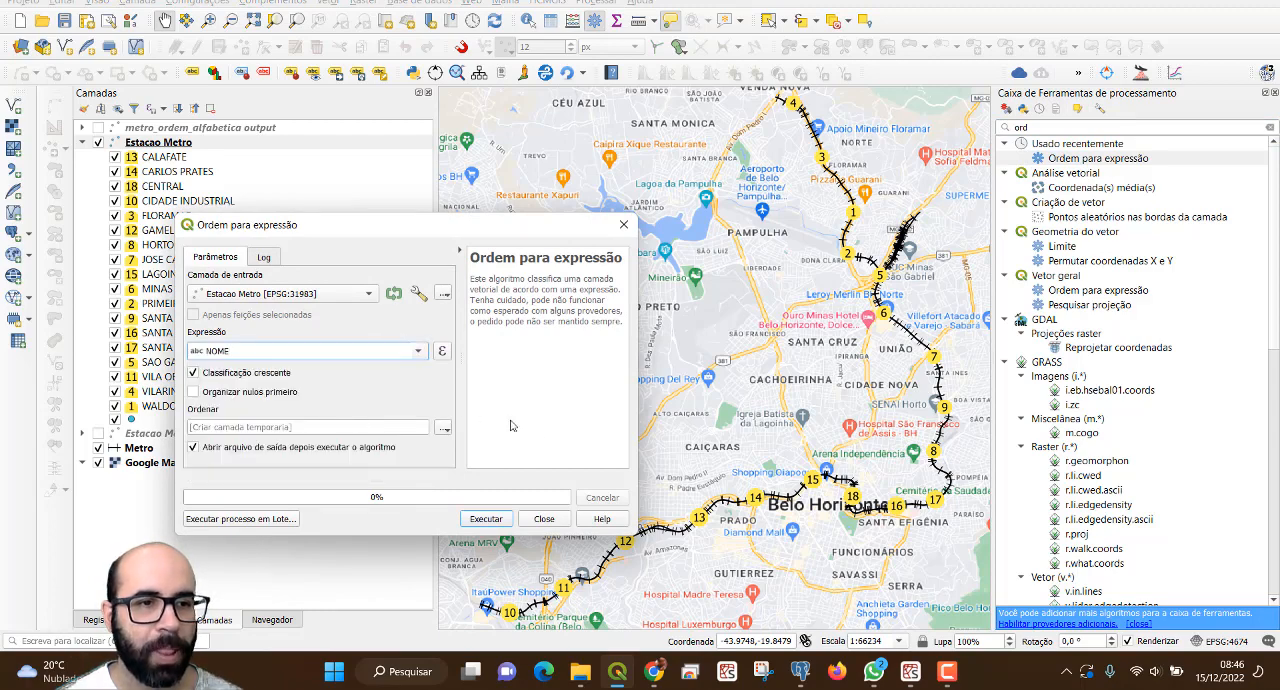
pyautogui.click(485, 519)
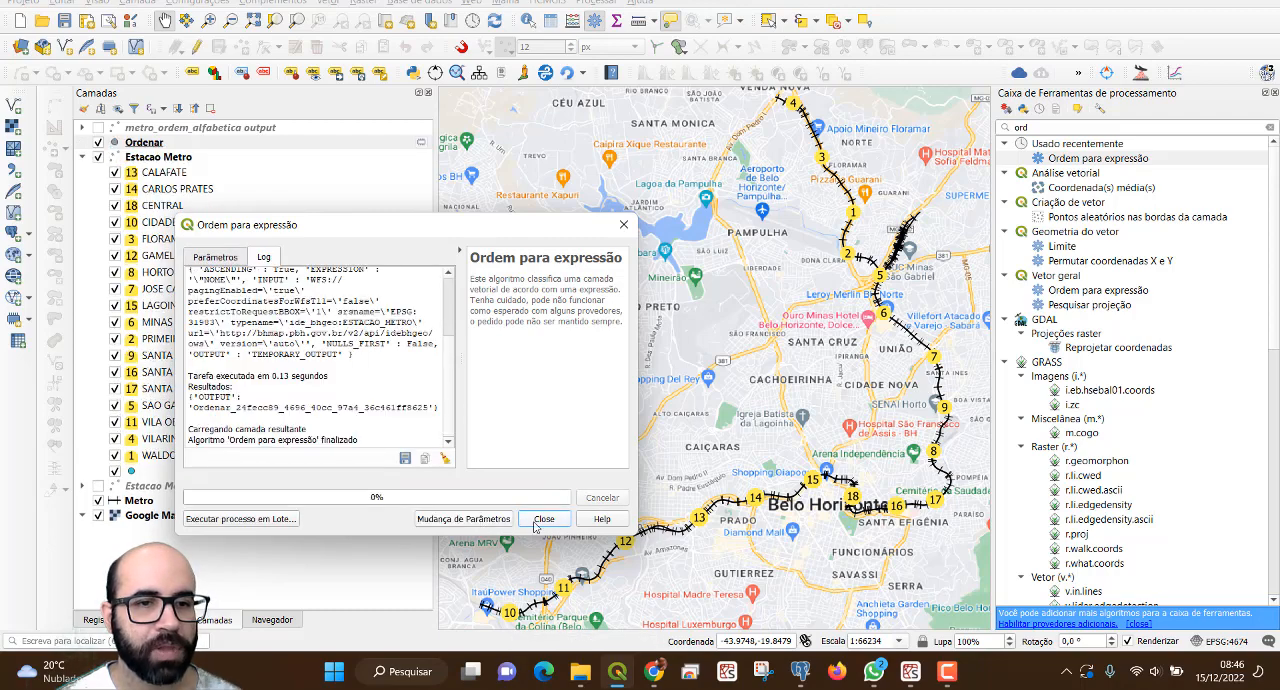
pyautogui.click(544, 518)
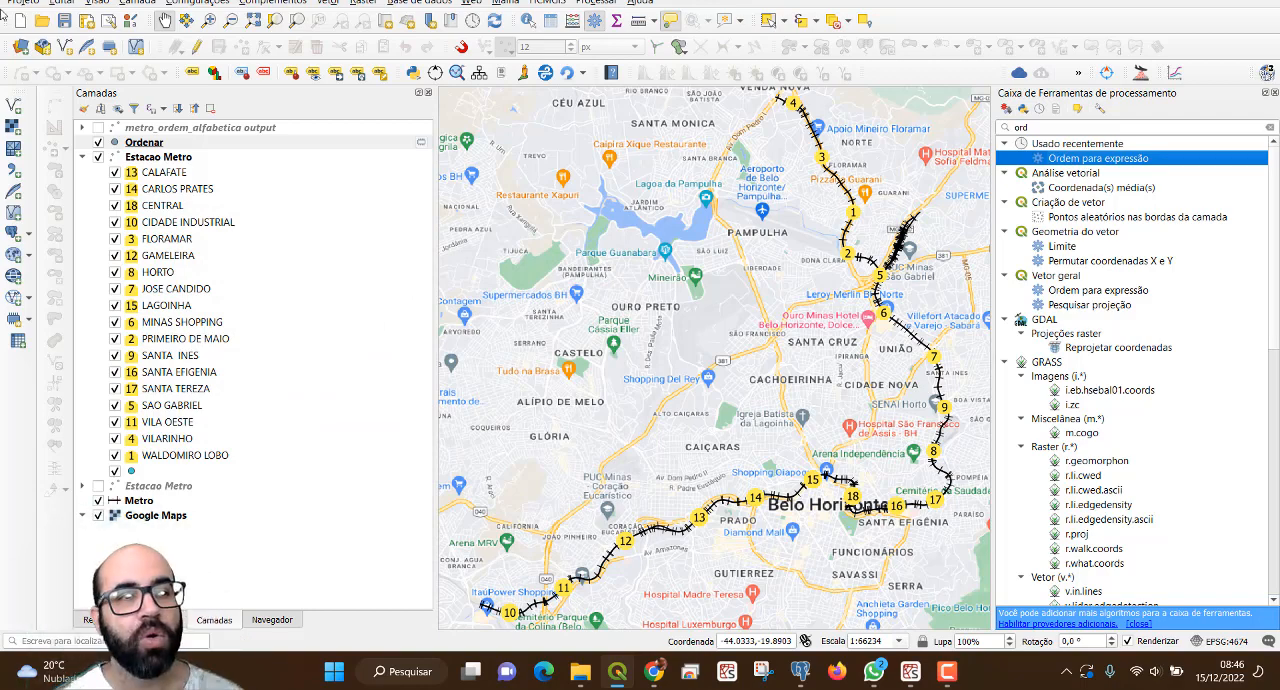
# Copy all style categories of the Estacao Metro layer and hide that layer on the map.
pyautogui.rightClick(188, 156)
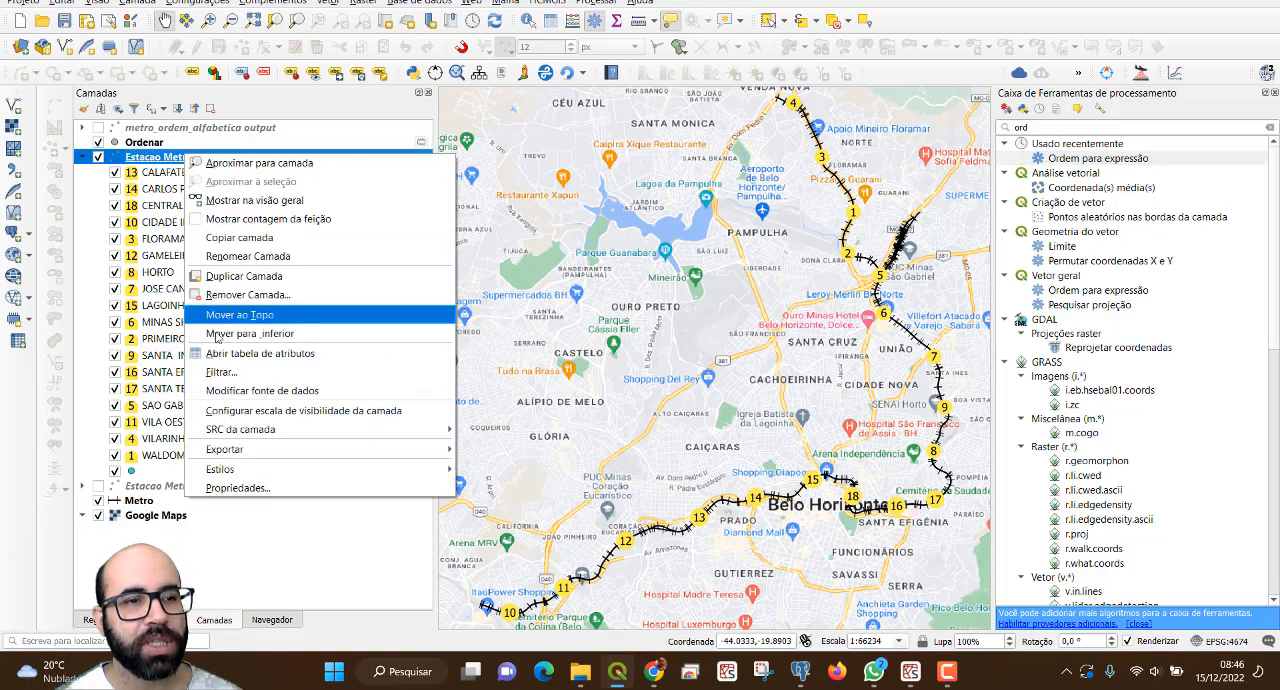
pyautogui.moveTo(243, 468)
pyautogui.moveTo(508, 472)
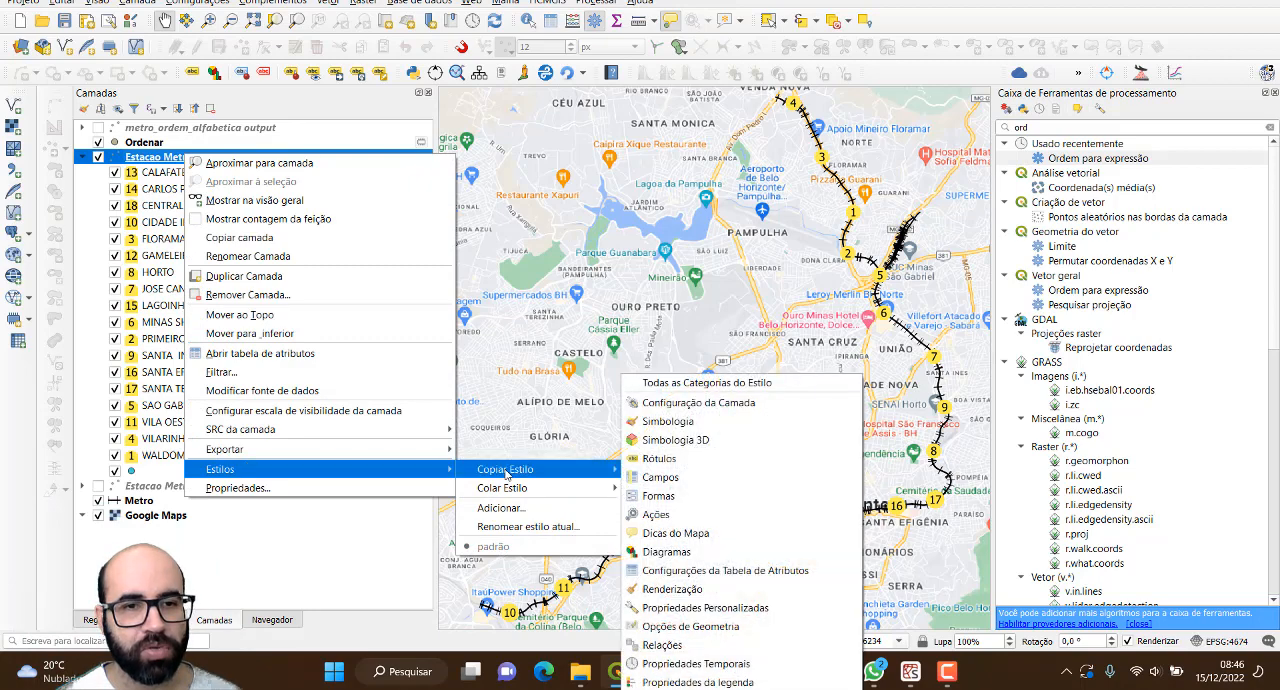
pyautogui.click(745, 383)
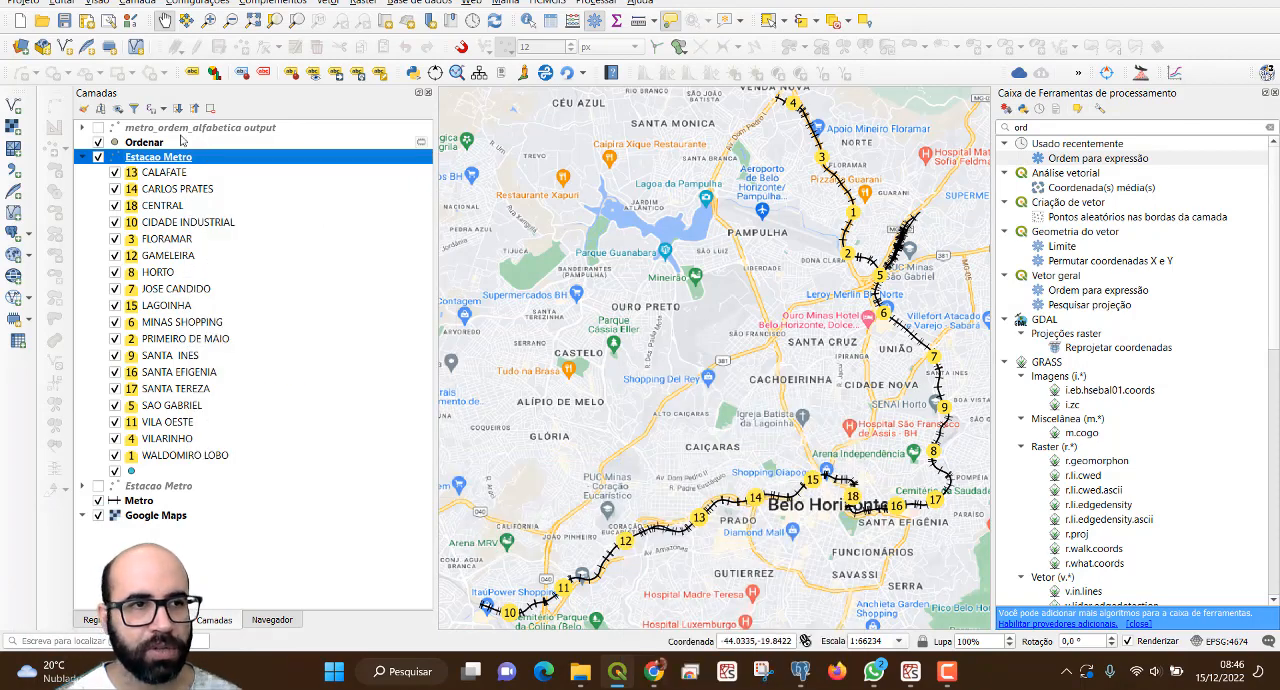
pyautogui.click(98, 158)
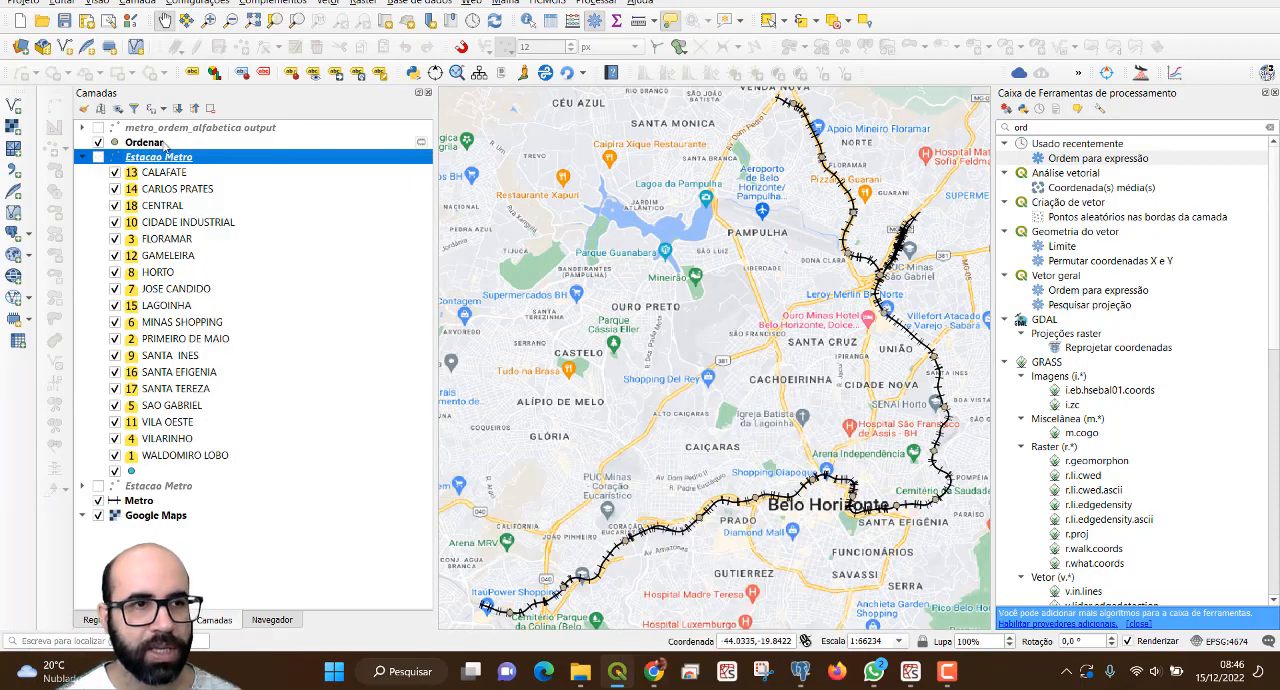
# Paste all the copied style categories onto the Ordenar layer.
pyautogui.rightClick(149, 143)
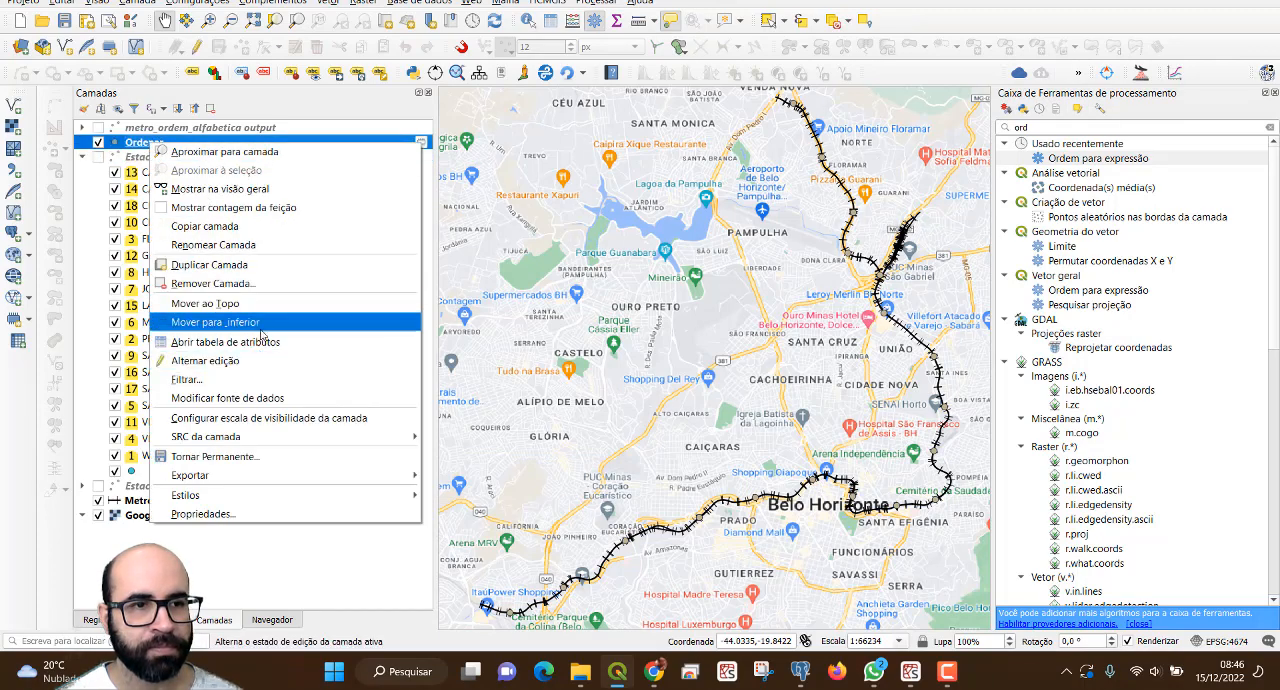
pyautogui.moveTo(332, 498)
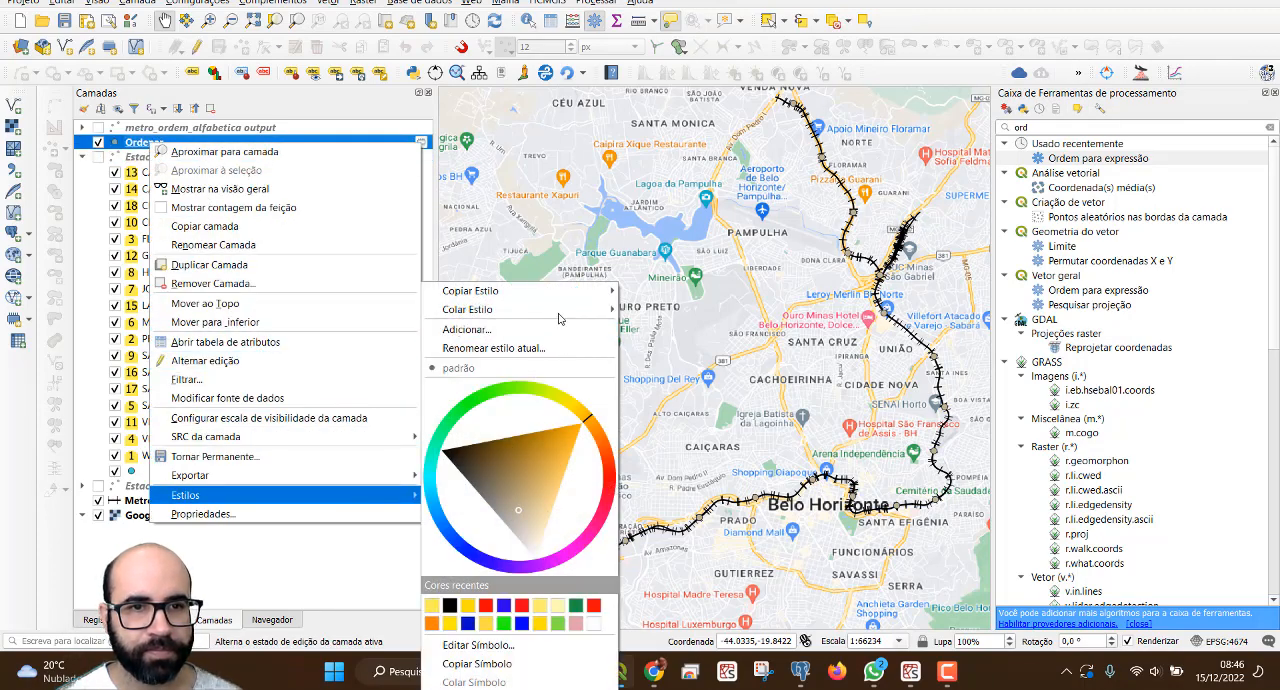
pyautogui.moveTo(562, 314)
pyautogui.click(692, 309)
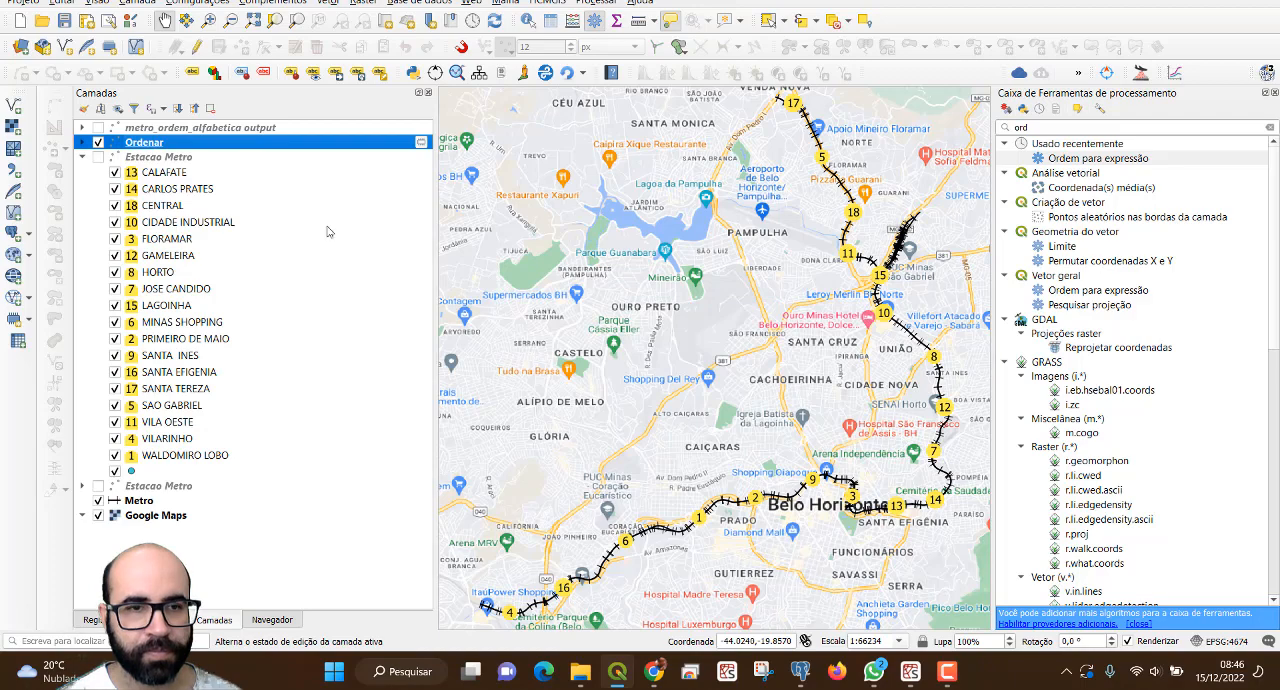
# Determine the Ordenar layer's legend symbol labels again with the expression $id and apply them.
pyautogui.click(81, 151)
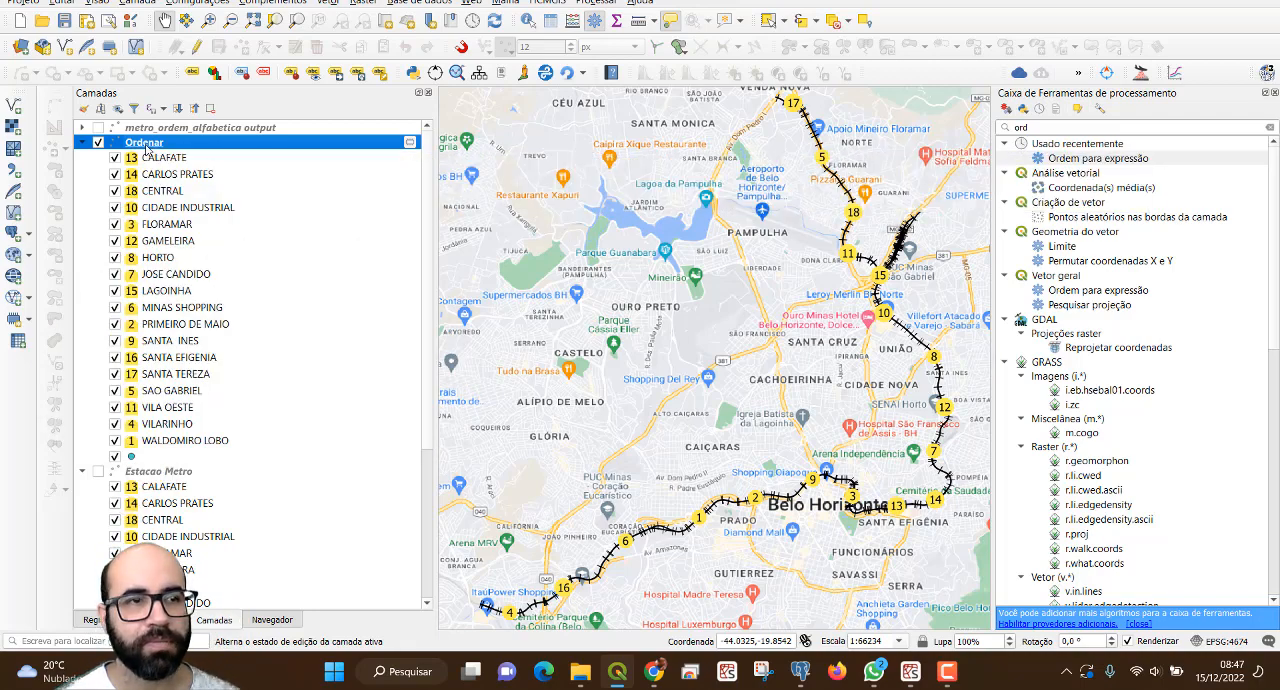
pyautogui.doubleClick(158, 146)
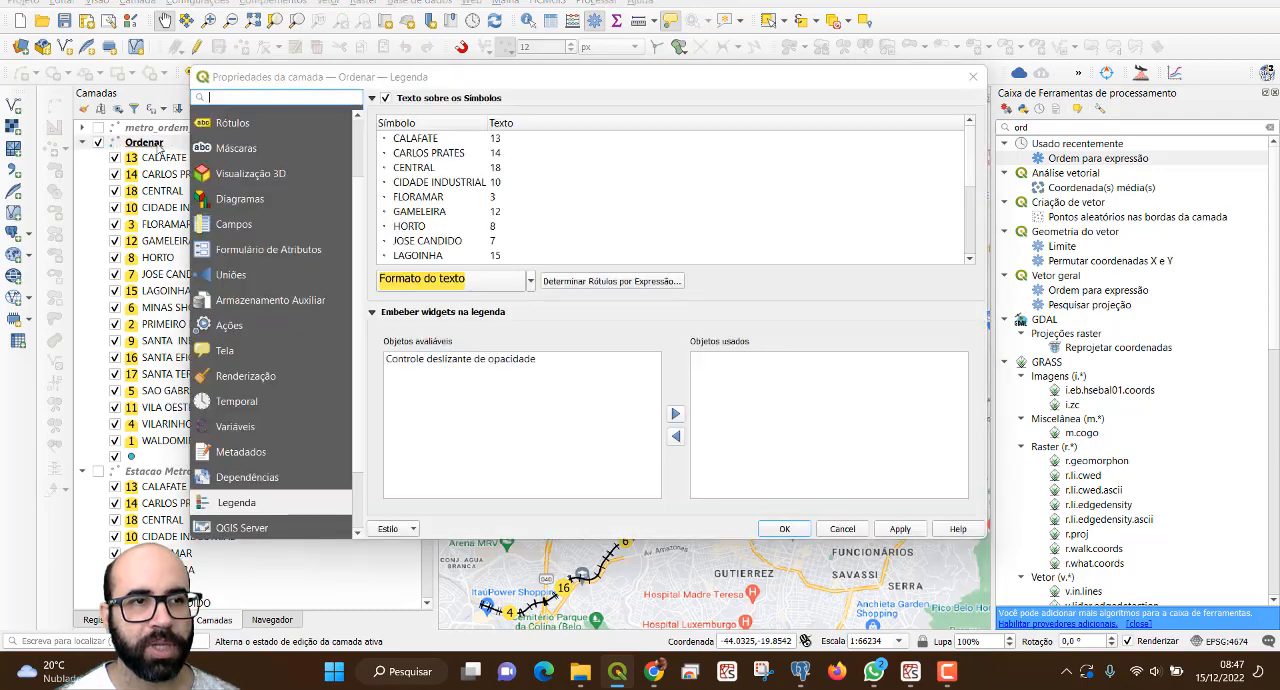
pyautogui.click(609, 282)
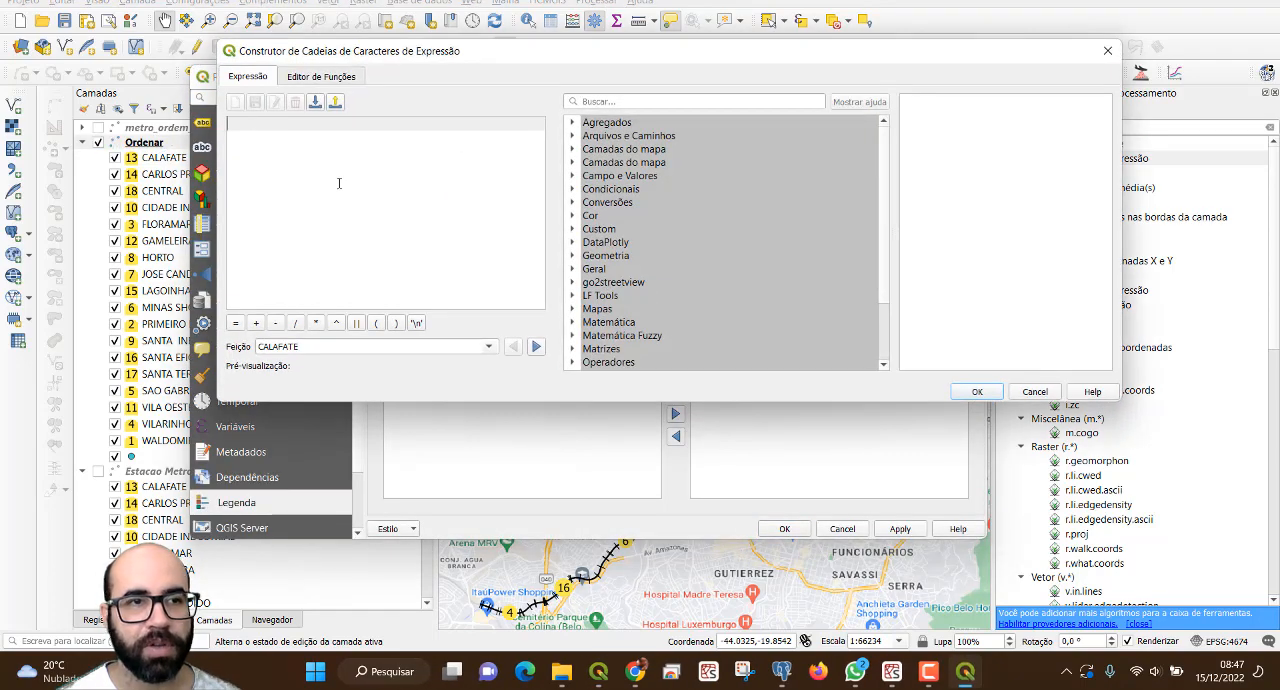
pyautogui.write('$id')
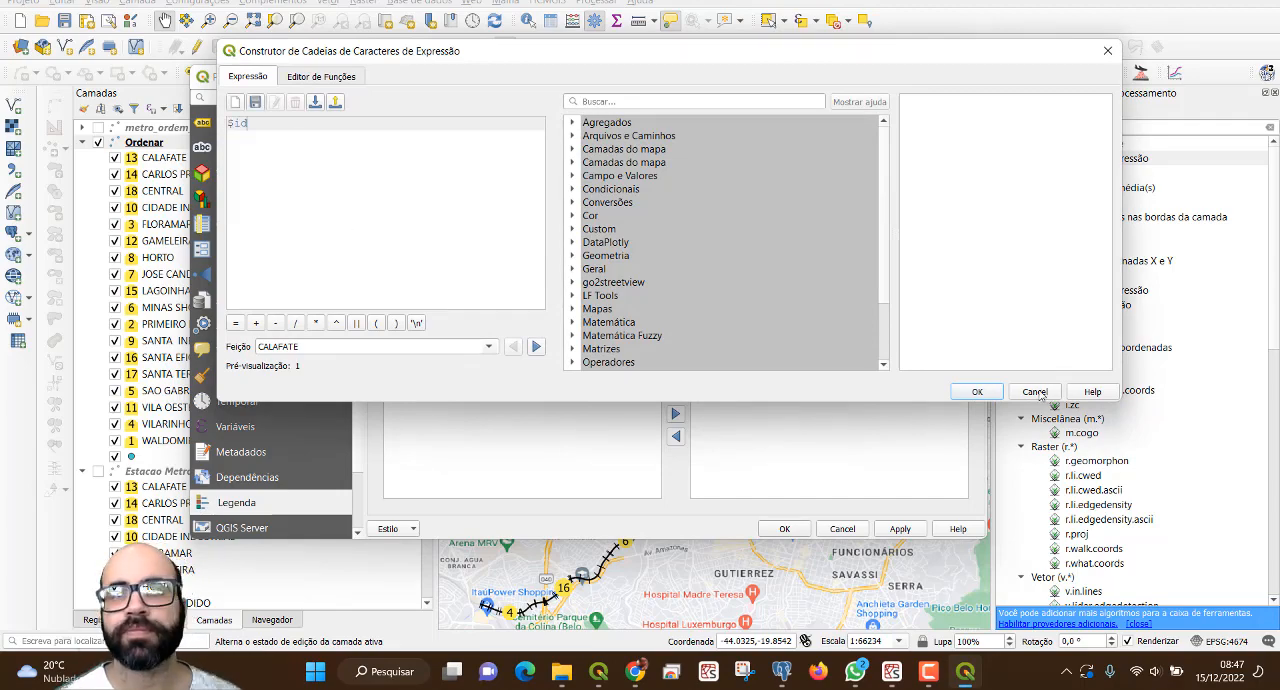
pyautogui.click(979, 392)
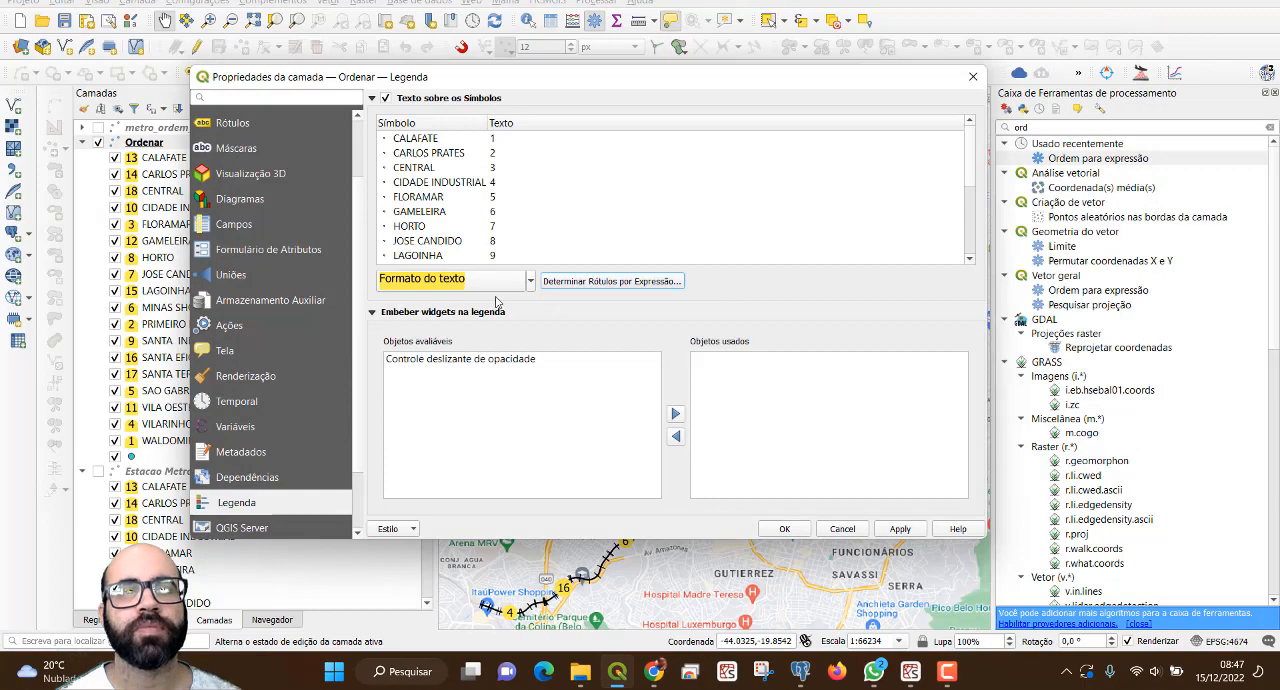
pyautogui.click(900, 528)
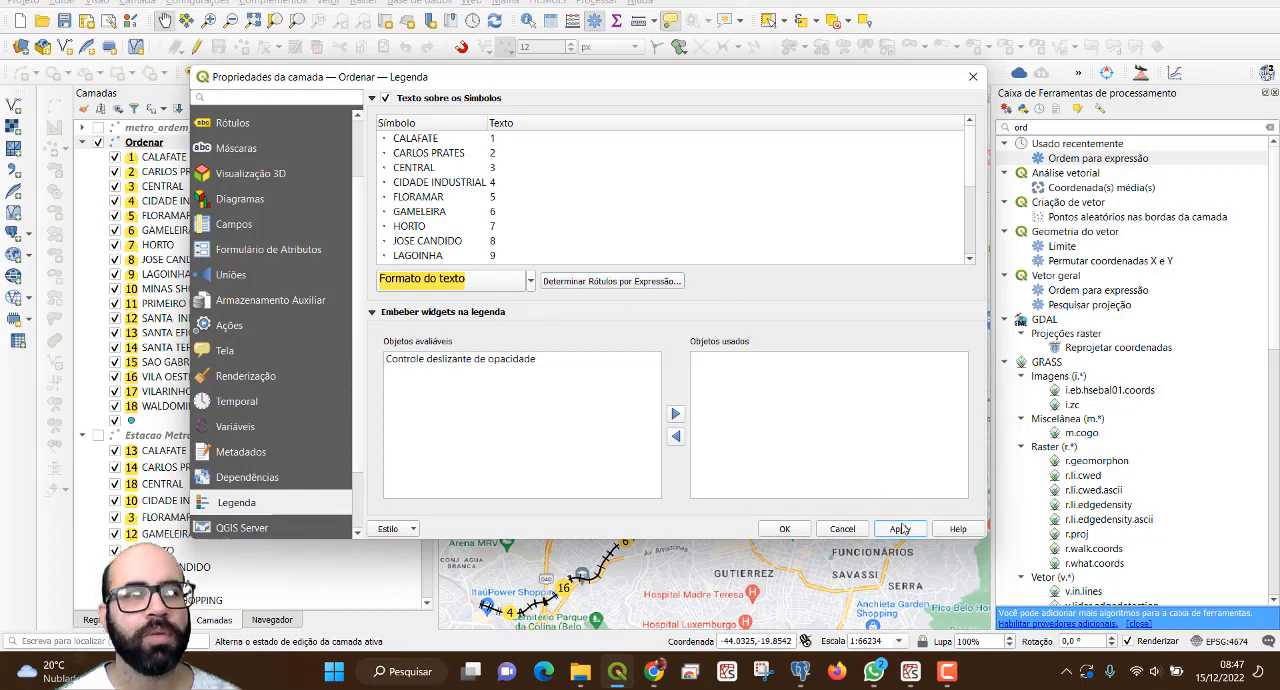
pyautogui.click(784, 528)
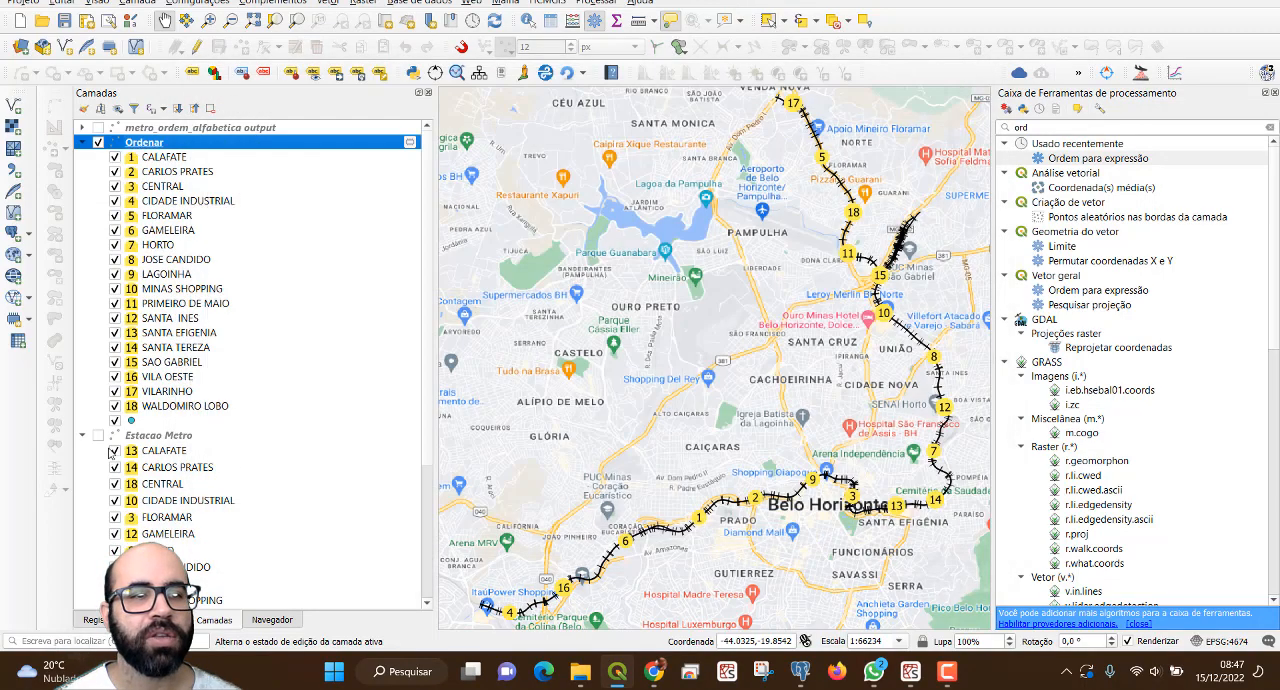
# Collapse the Estacao Metro legend and turn off the unnamed category of the Ordenar layer.
pyautogui.click(83, 436)
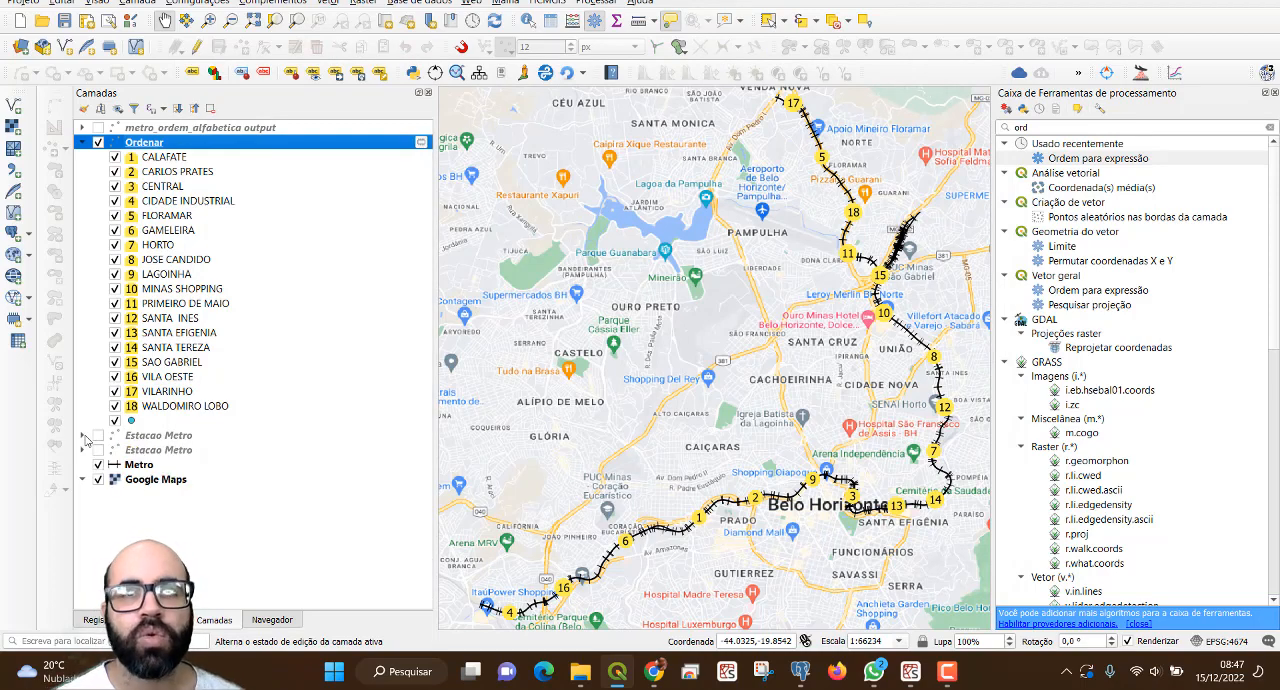
pyautogui.click(114, 421)
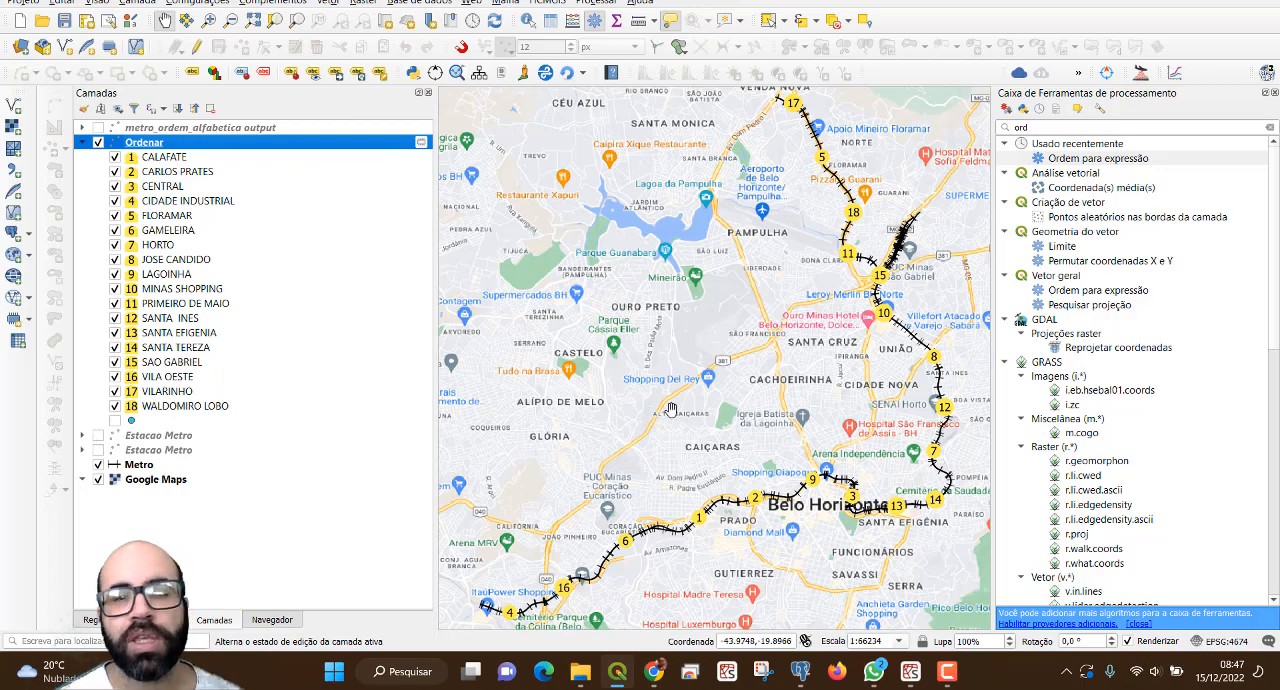